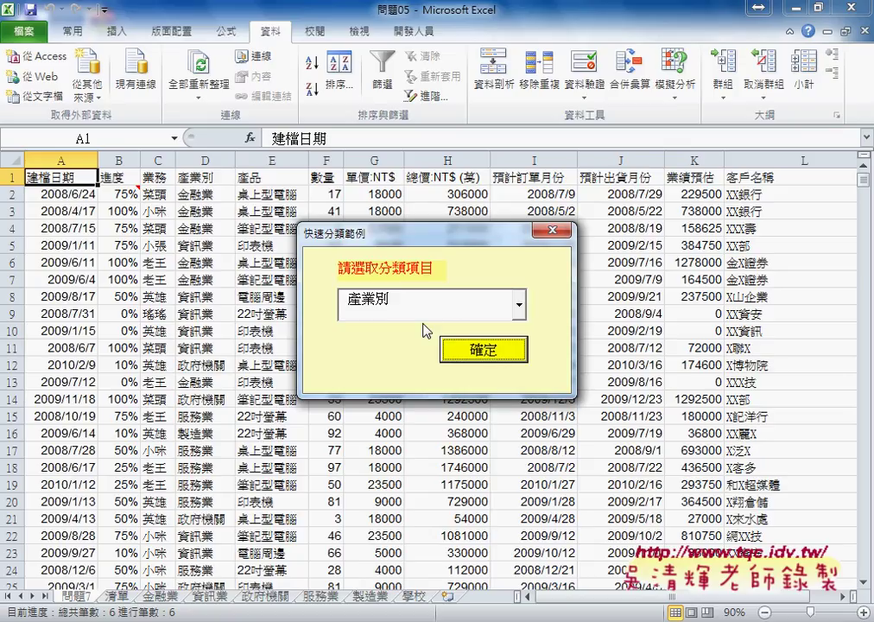
Split the data into one sheet per product by choosing 產品 and confirming.
click(520, 306)
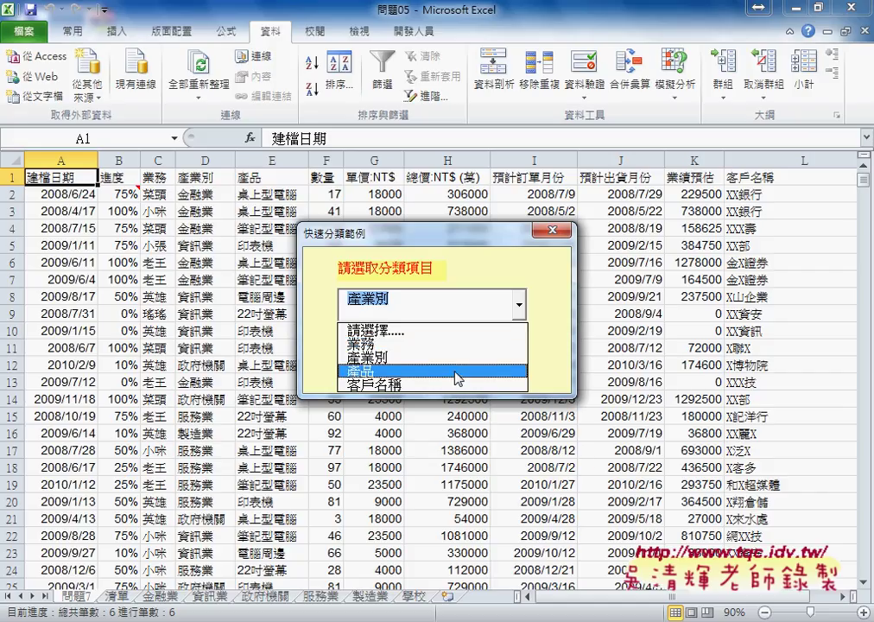
click(453, 373)
click(494, 352)
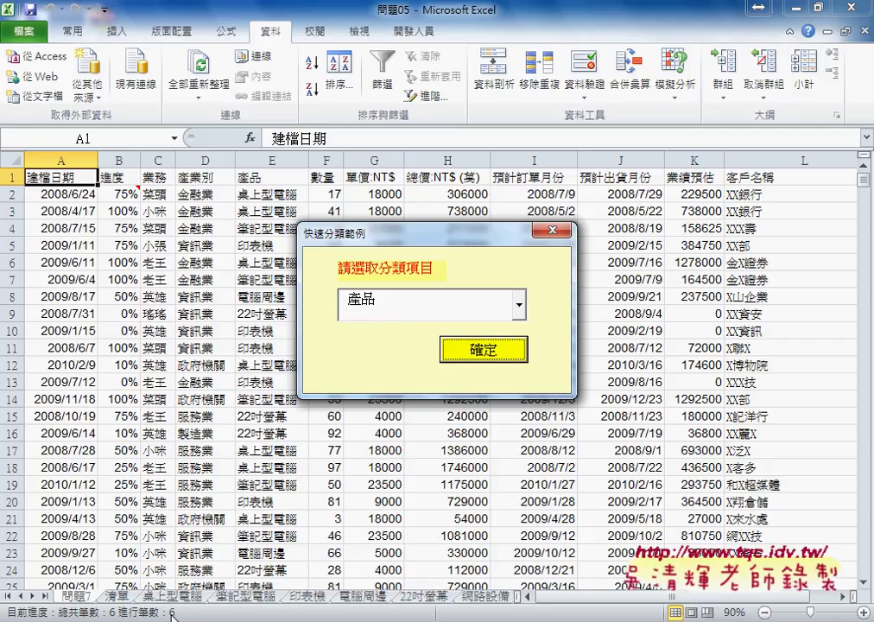
Choose 客戶名稱 and confirm to split the data into per-customer sheets.
click(519, 314)
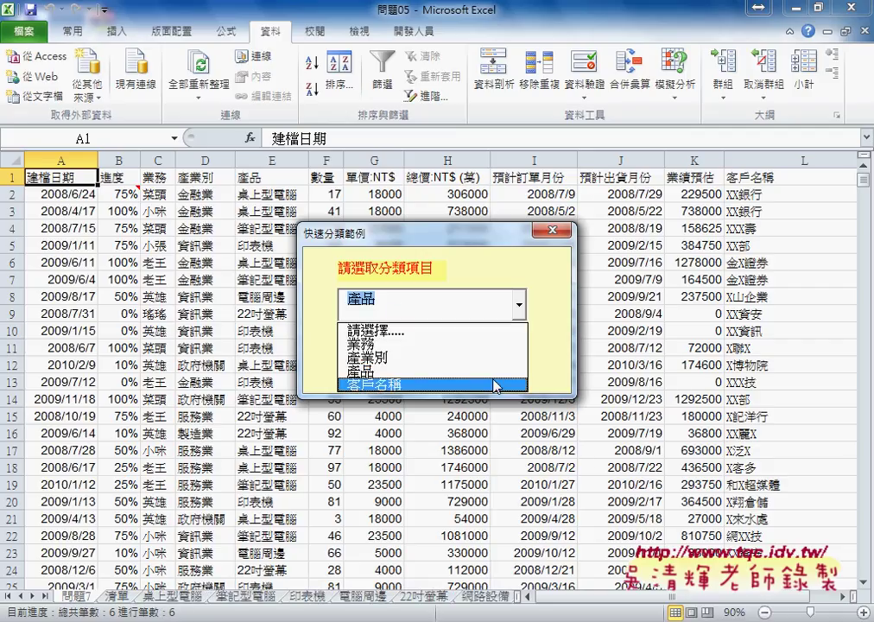
click(497, 384)
click(495, 355)
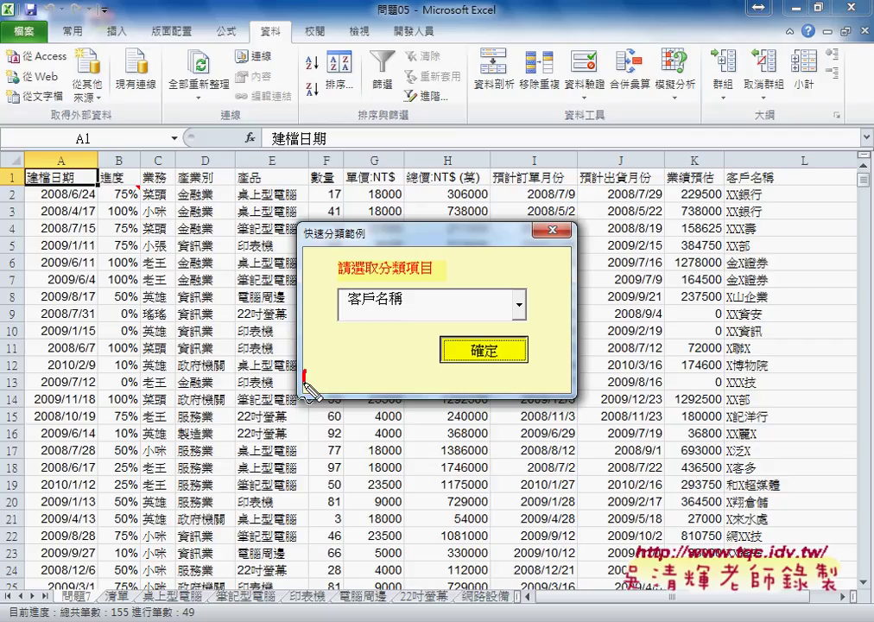
Annotate the 155-of-155 record progress counter, clear the marks, and close the form.
mouse_move(306, 382)
mouse_down()
mouse_move(561, 371)
mouse_move(306, 388)
mouse_up()
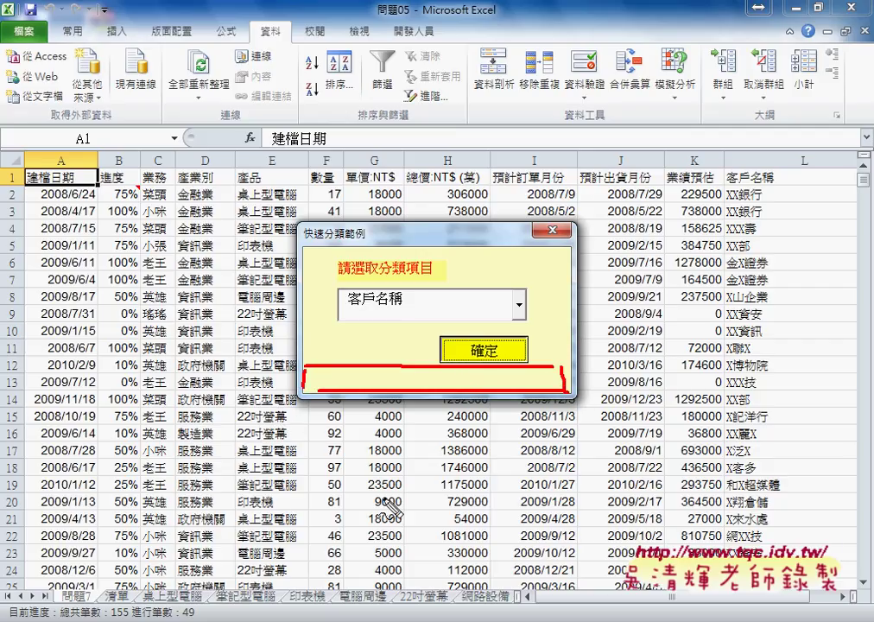
mouse_move(183, 616)
mouse_down()
mouse_move(38, 616)
mouse_move(88, 601)
mouse_move(164, 604)
mouse_move(175, 536)
mouse_move(290, 381)
mouse_up()
drag(290, 381, 269, 398)
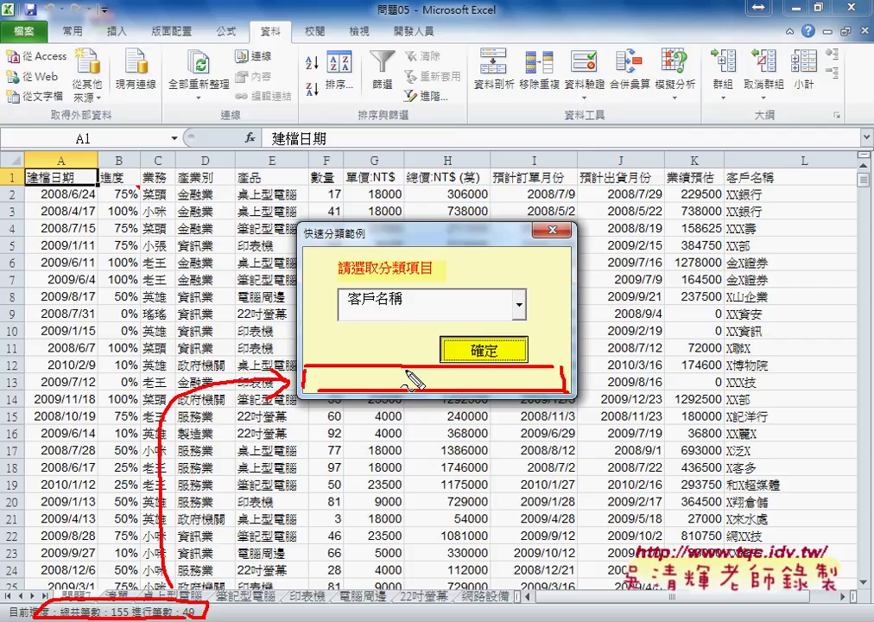
key(Escape)
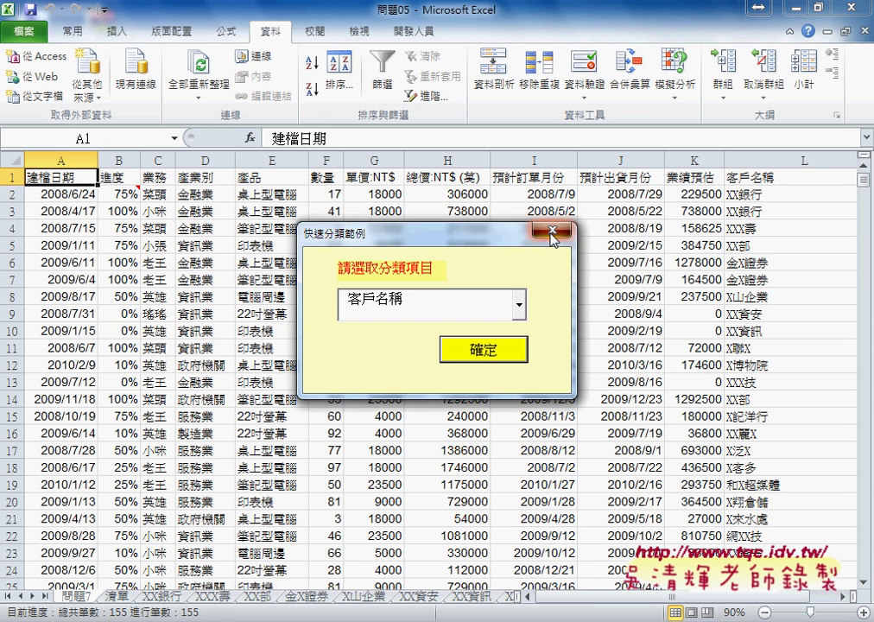
click(551, 229)
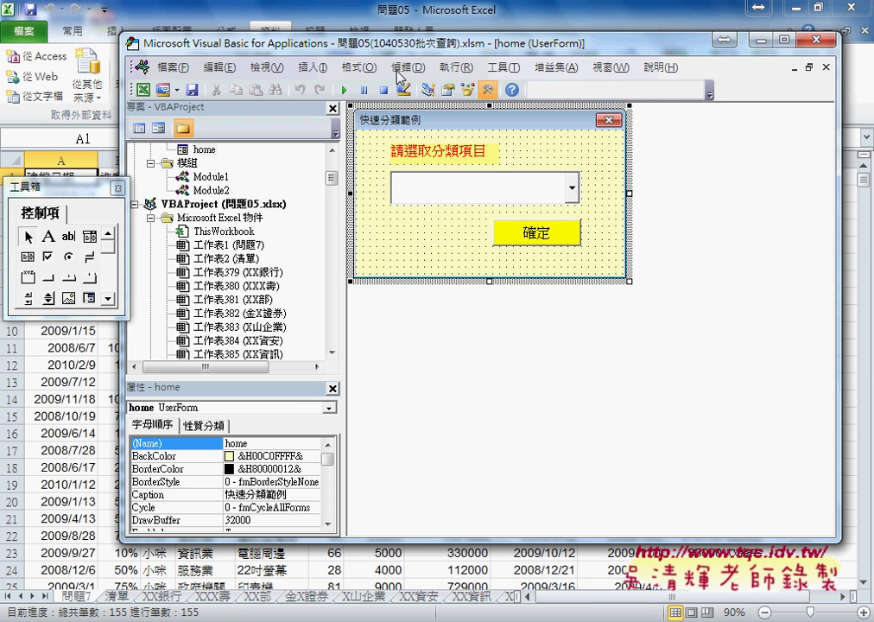
Maximize the VBA editor, move the Toolbox beside the form, and collapse 問題05.xlsx's worksheet objects.
double_click(314, 39)
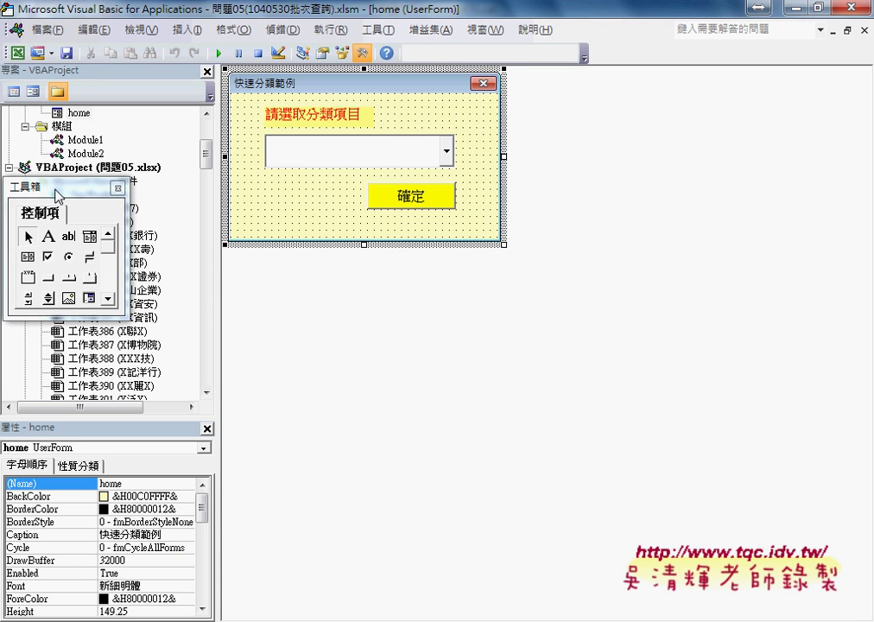
drag(55, 190, 595, 94)
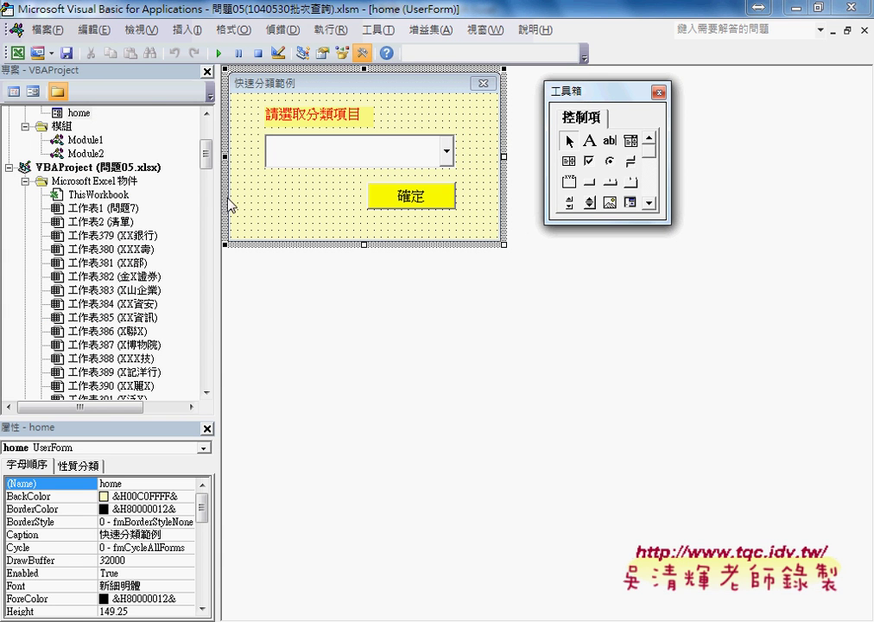
mouse_move(206, 153)
mouse_down()
mouse_move(215, 178)
mouse_move(210, 140)
mouse_up()
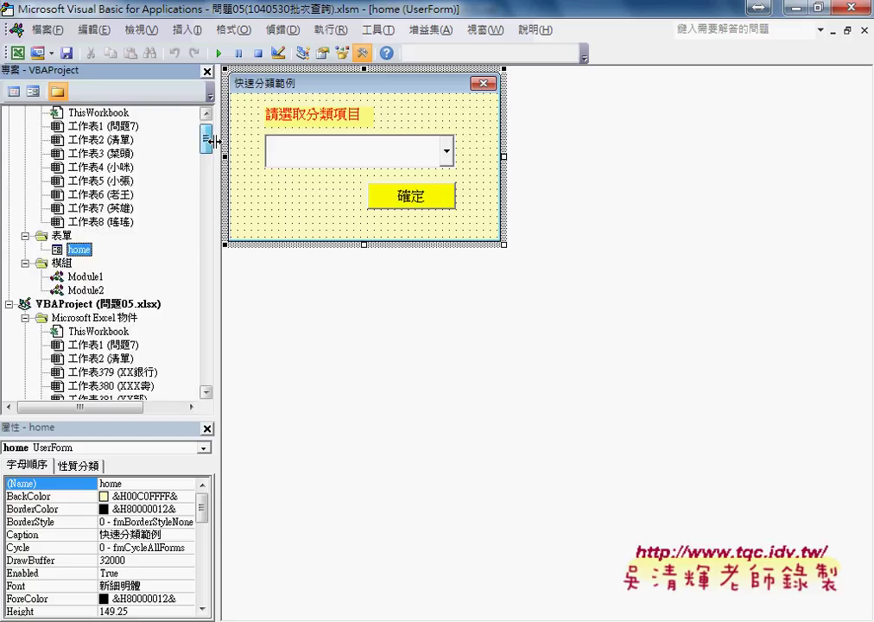
click(25, 331)
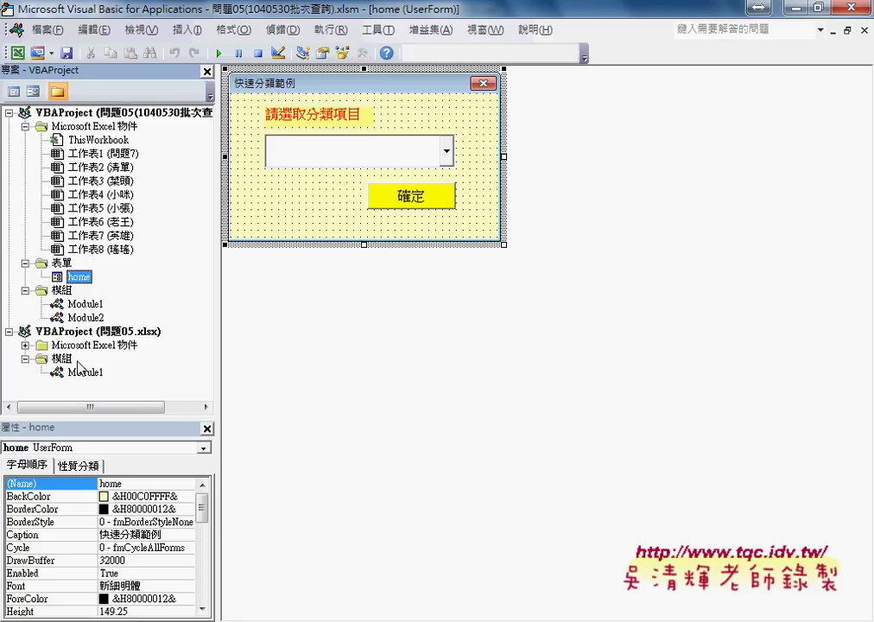
right_click(119, 336)
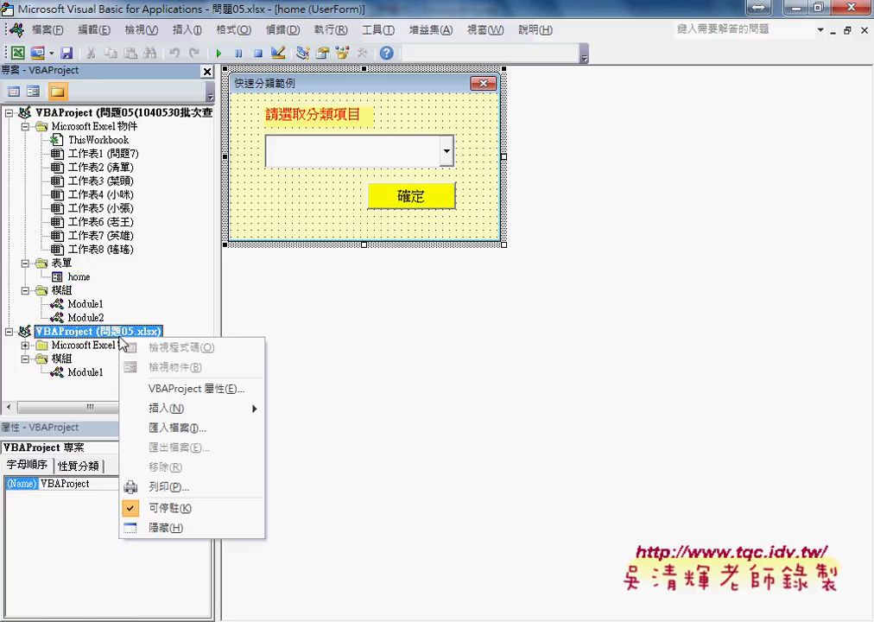
mouse_move(166, 408)
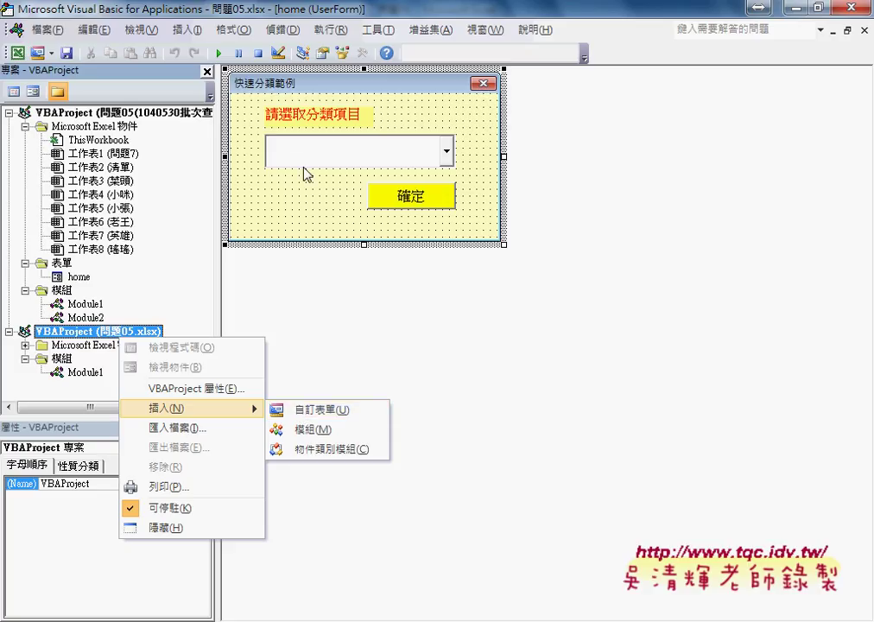
click(304, 125)
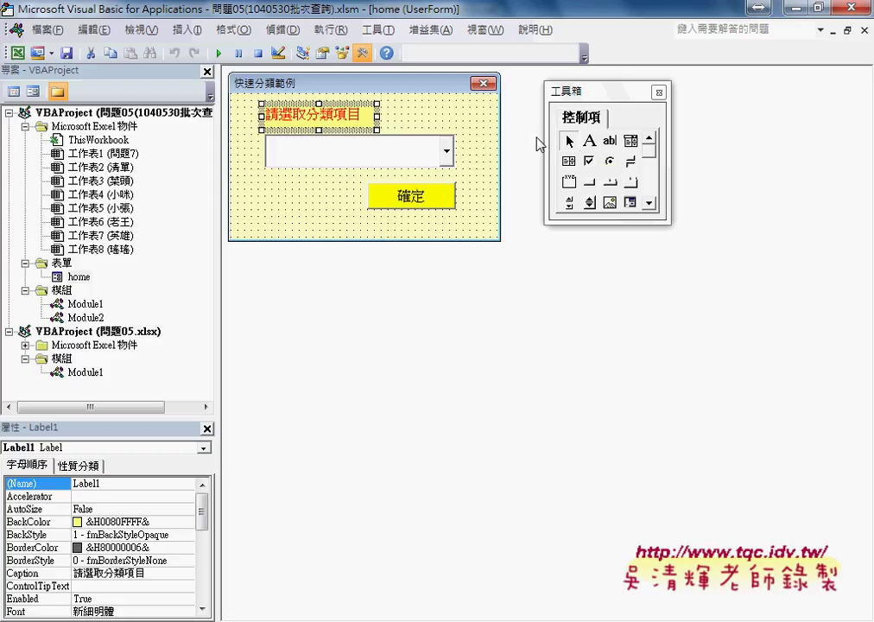
click(339, 164)
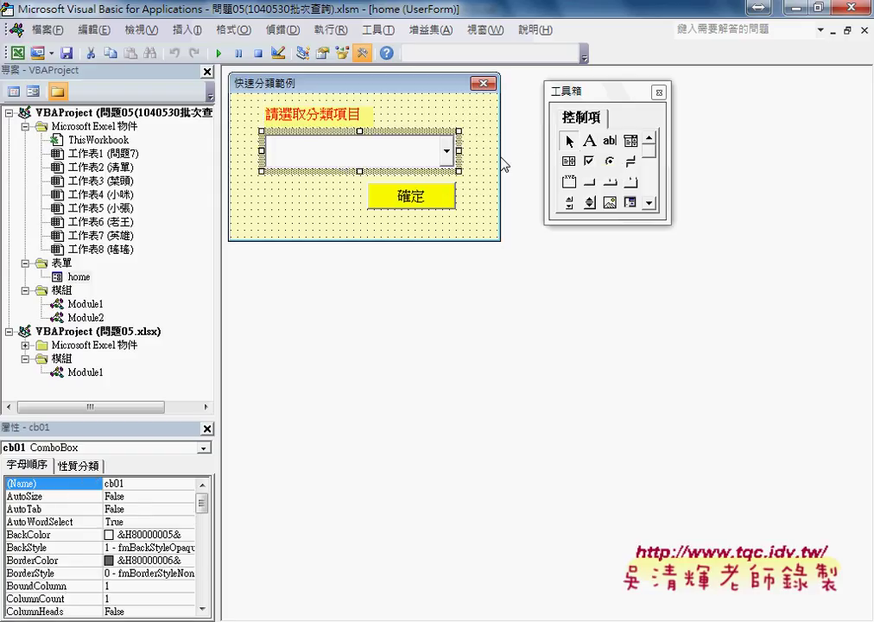
click(430, 201)
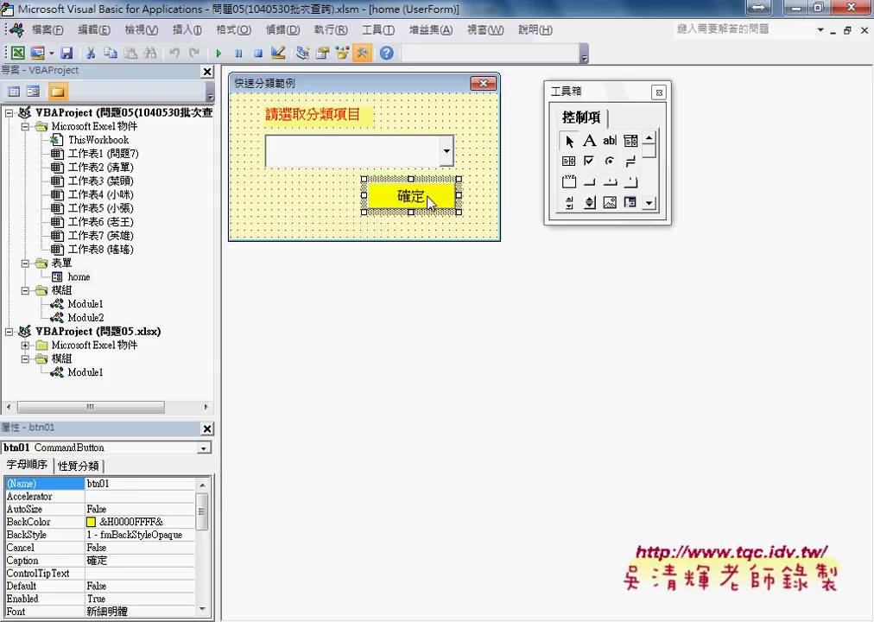
click(337, 157)
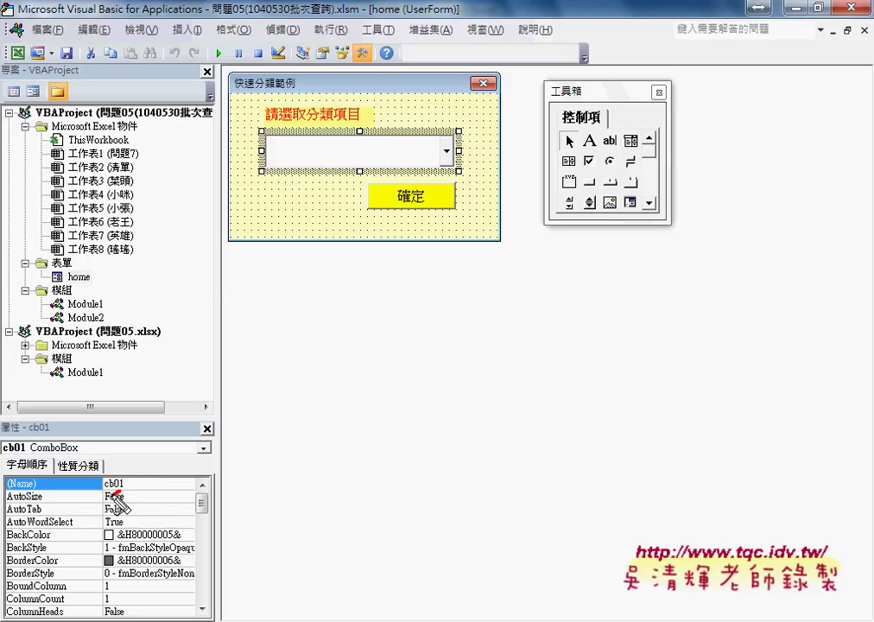
drag(125, 474, 134, 477)
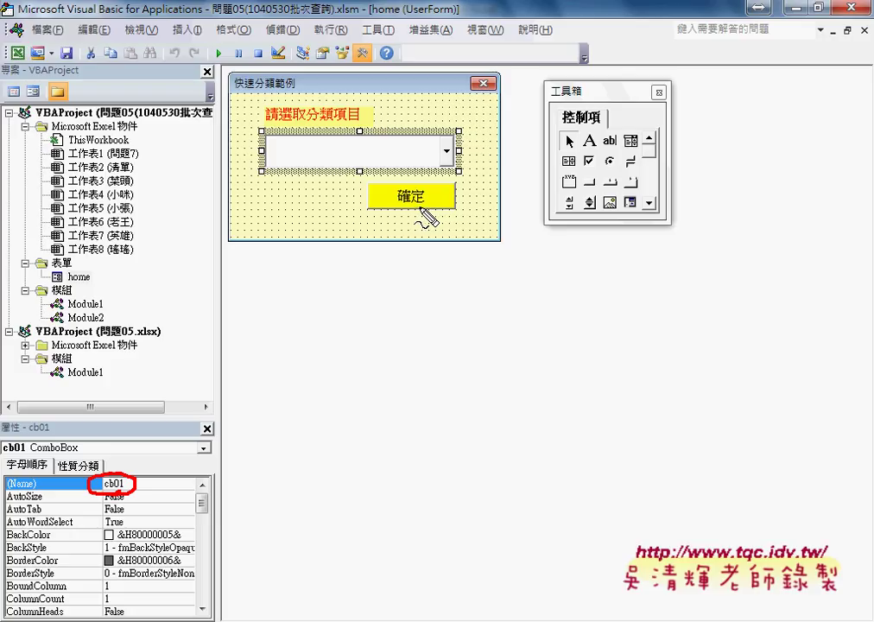
key(Escape)
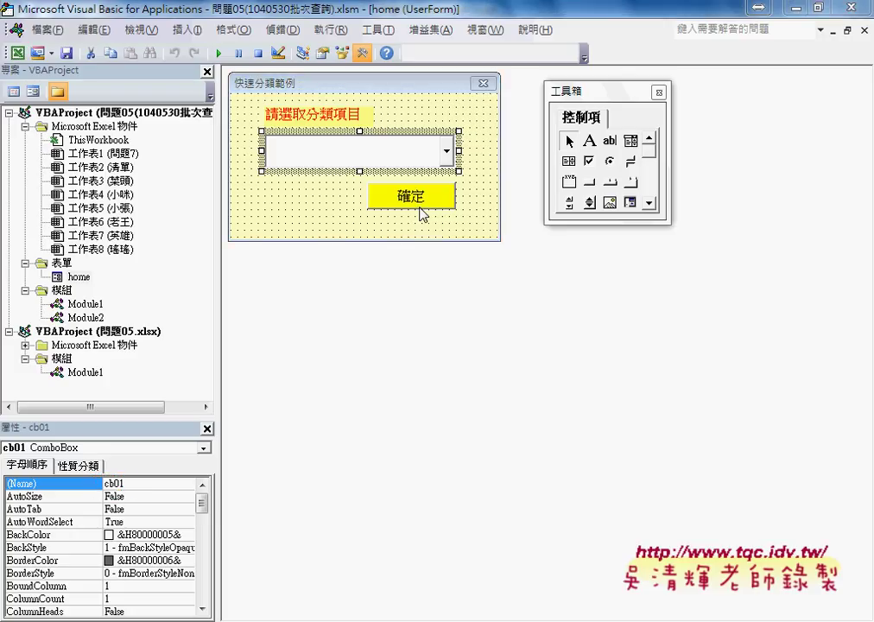
click(422, 213)
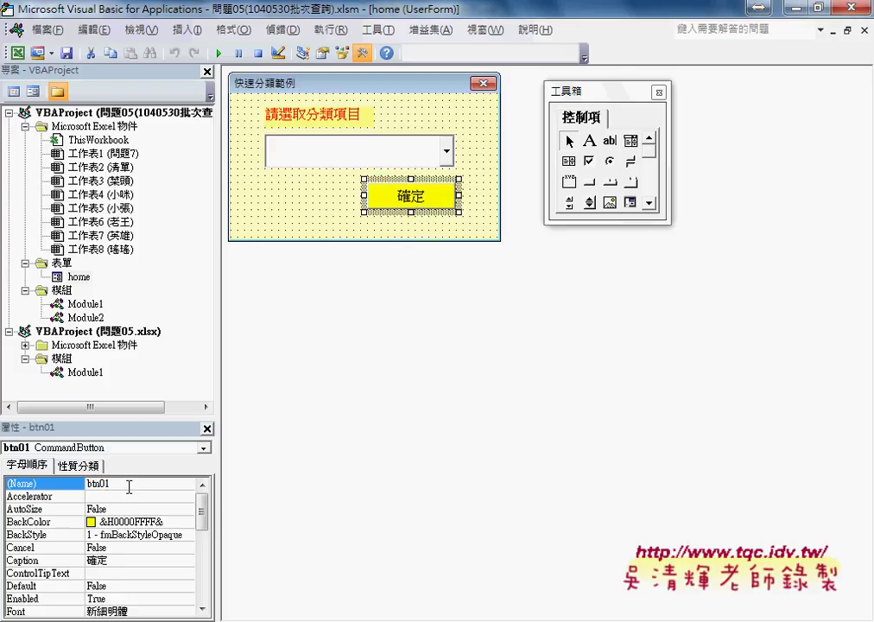
drag(129, 487, 88, 489)
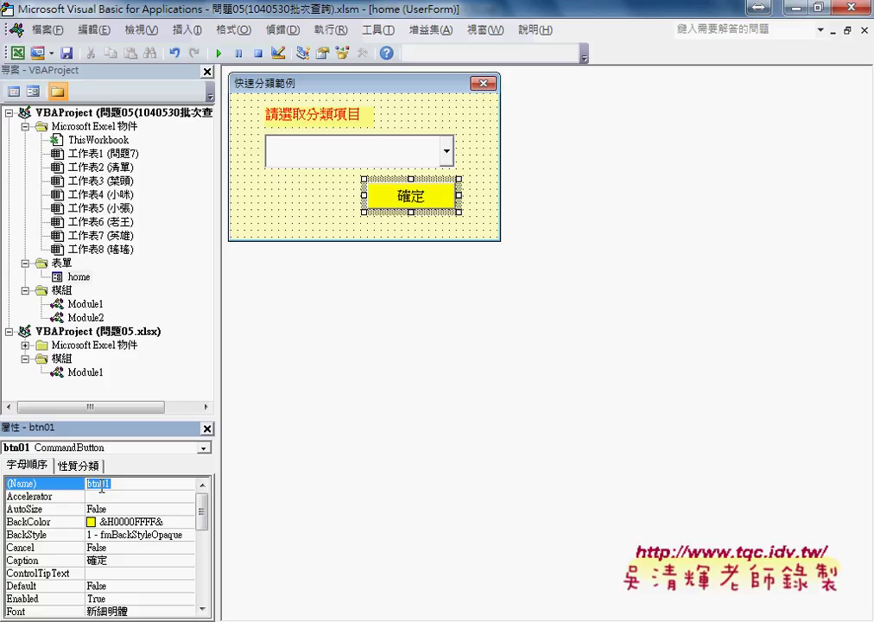
click(335, 167)
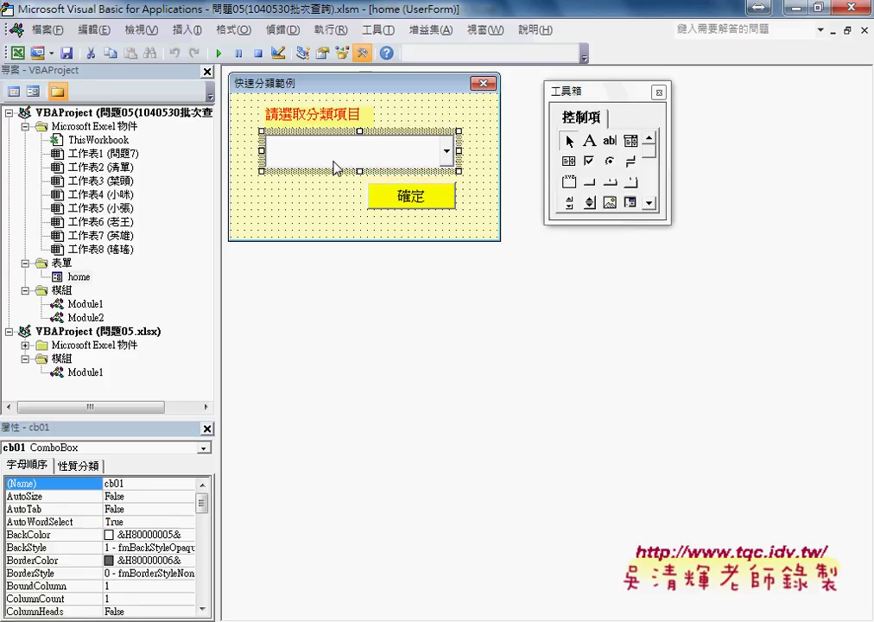
click(409, 201)
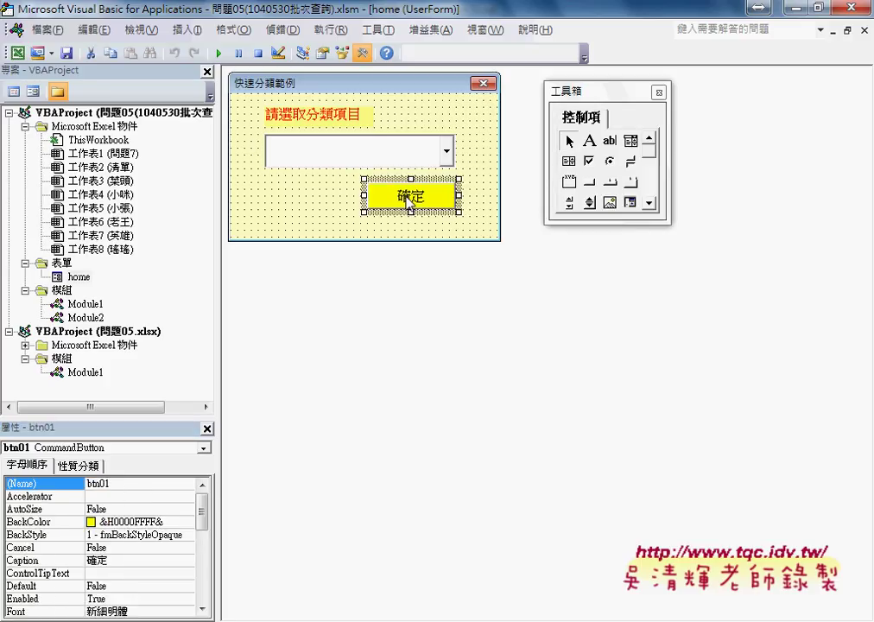
click(269, 107)
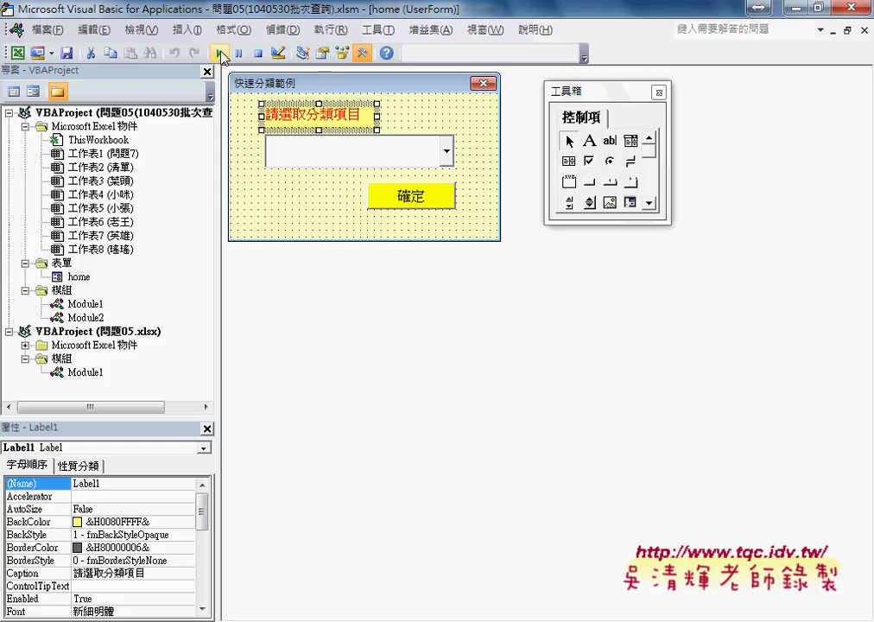
Run the form, annotate its category list items (請選擇....., 業務, 產業別, 產品, 客戶名稱), then close it.
click(221, 55)
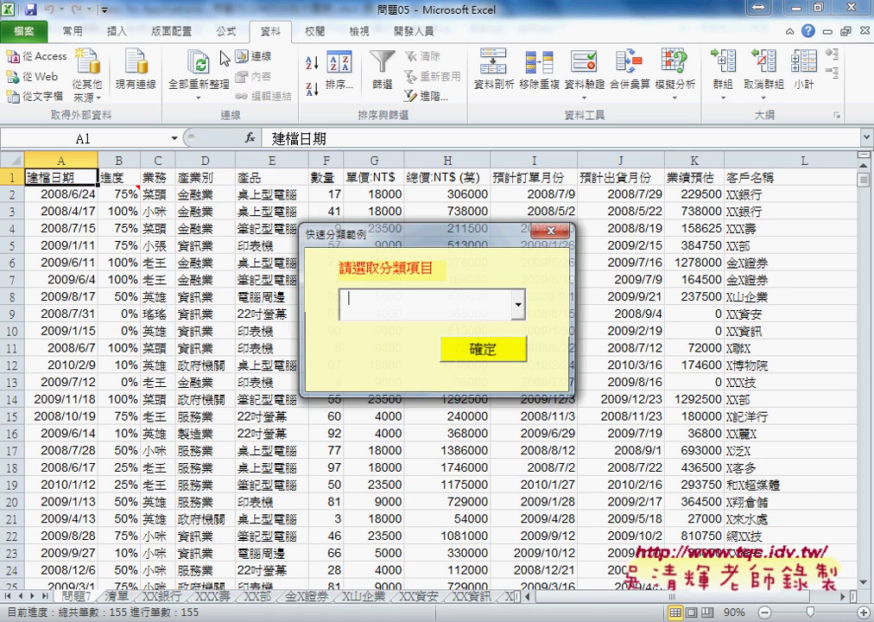
click(519, 306)
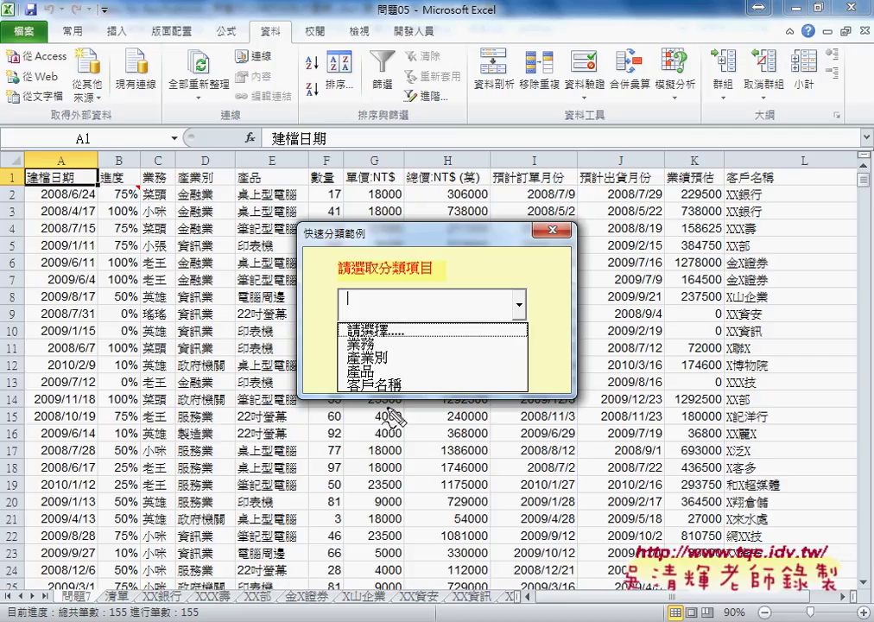
drag(371, 311, 399, 419)
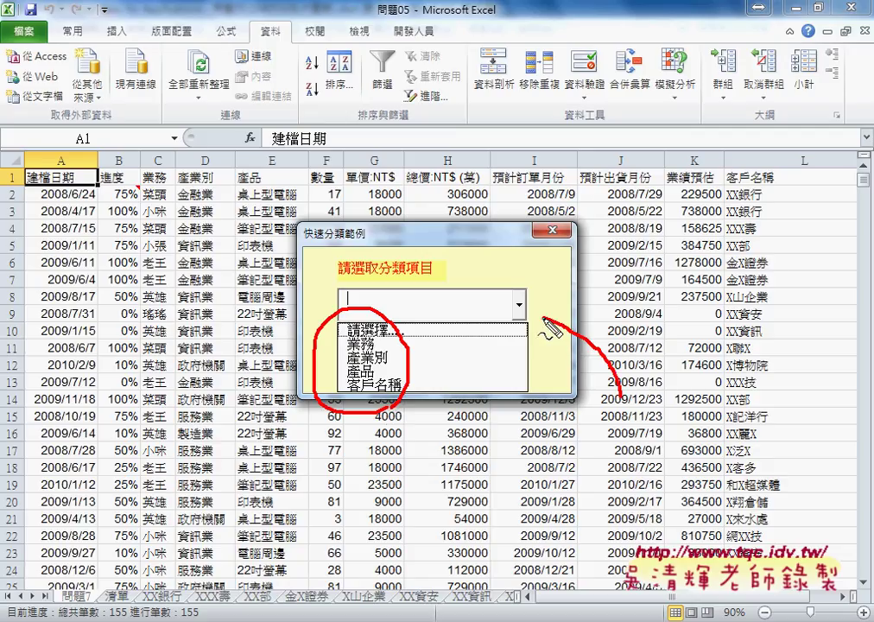
drag(531, 318, 617, 397)
drag(559, 313, 559, 332)
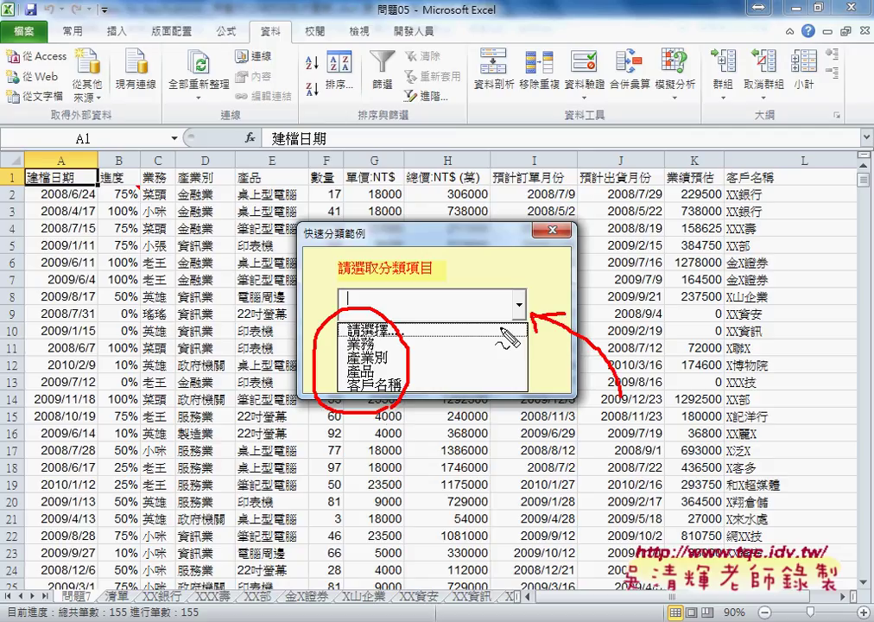
click(551, 230)
click(550, 230)
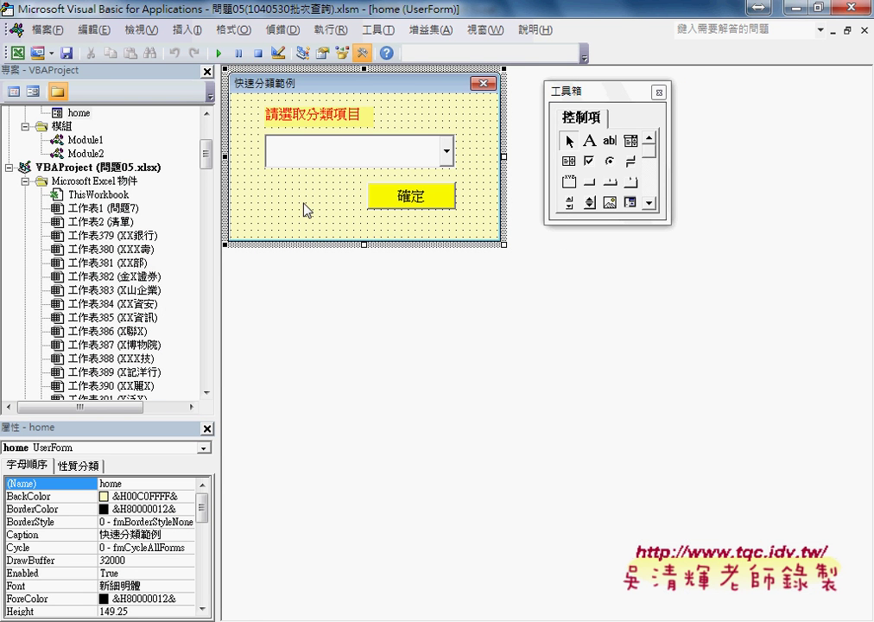
Show the form's Activate procedure in the code window.
key(F7)
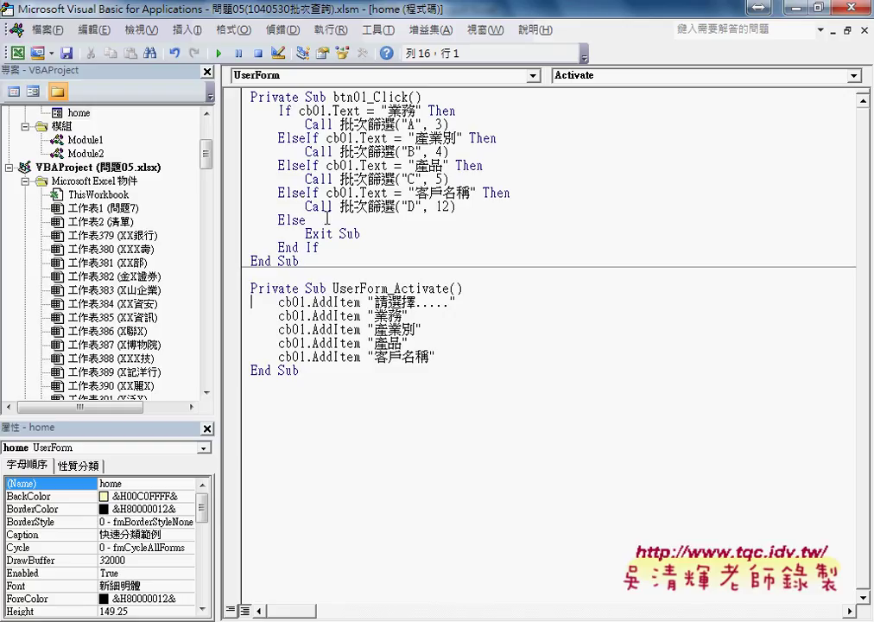
click(594, 77)
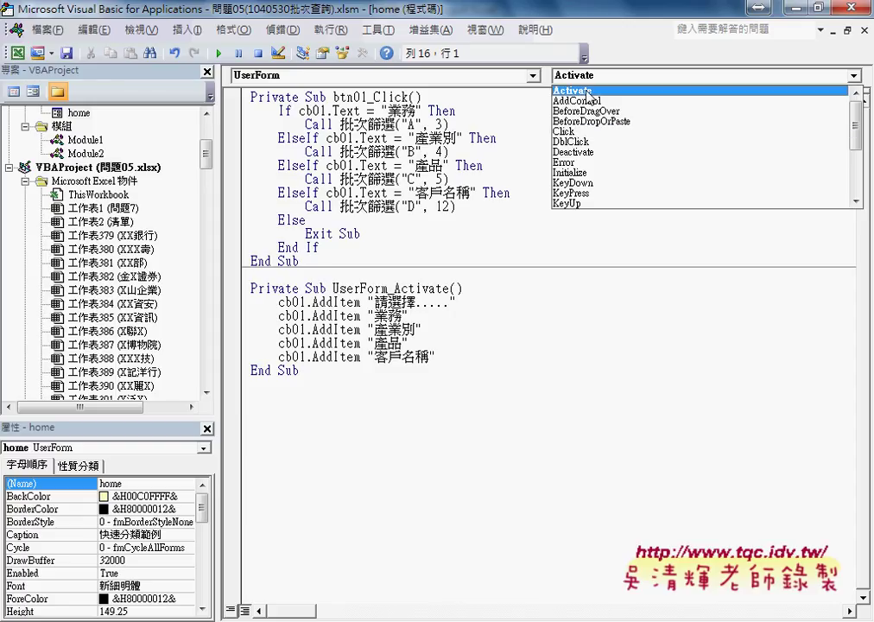
click(587, 91)
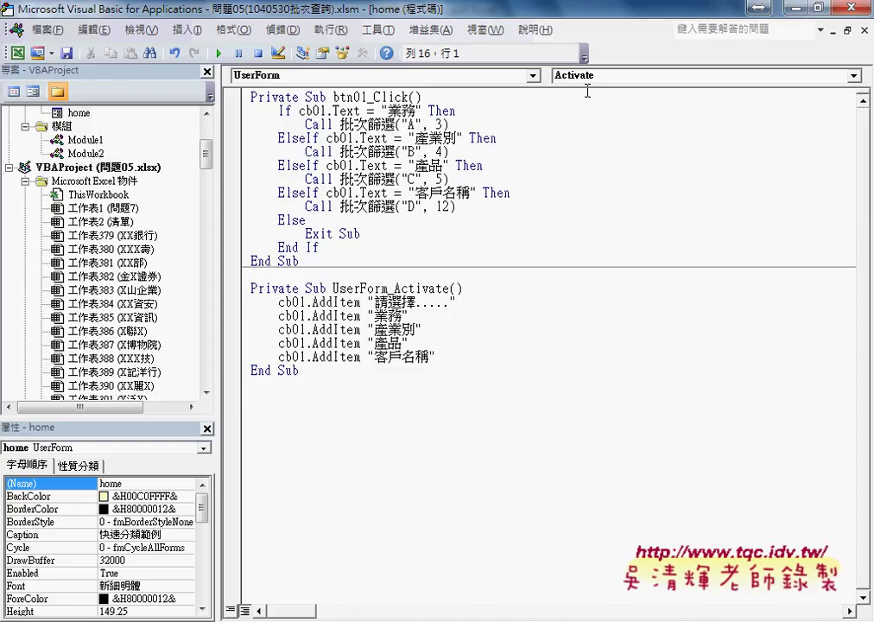
Highlight the cb01.AddItem '請選擇.....' line, then launch the form.
click(279, 302)
key(ctrl+shift+Right)
drag(306, 302, 361, 301)
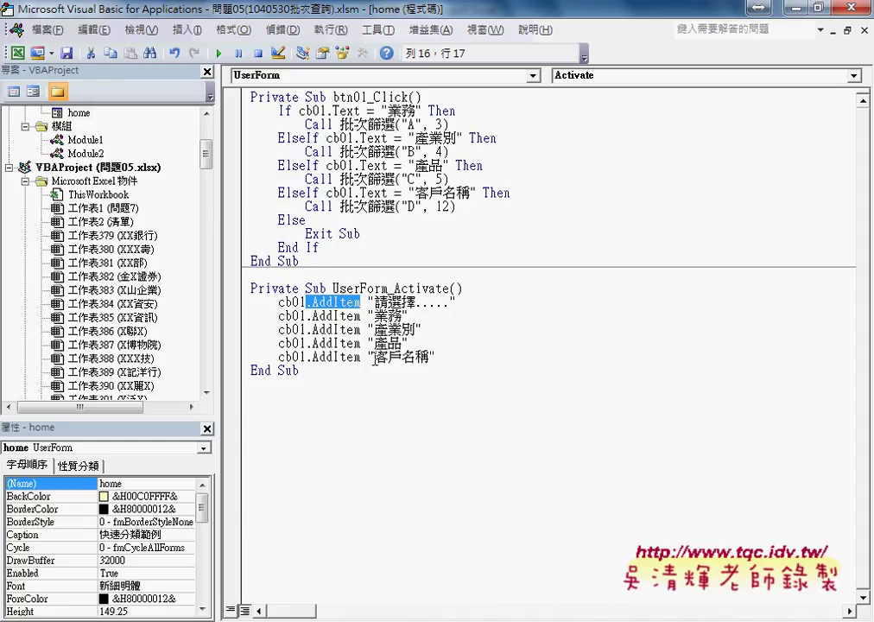
drag(373, 302, 450, 302)
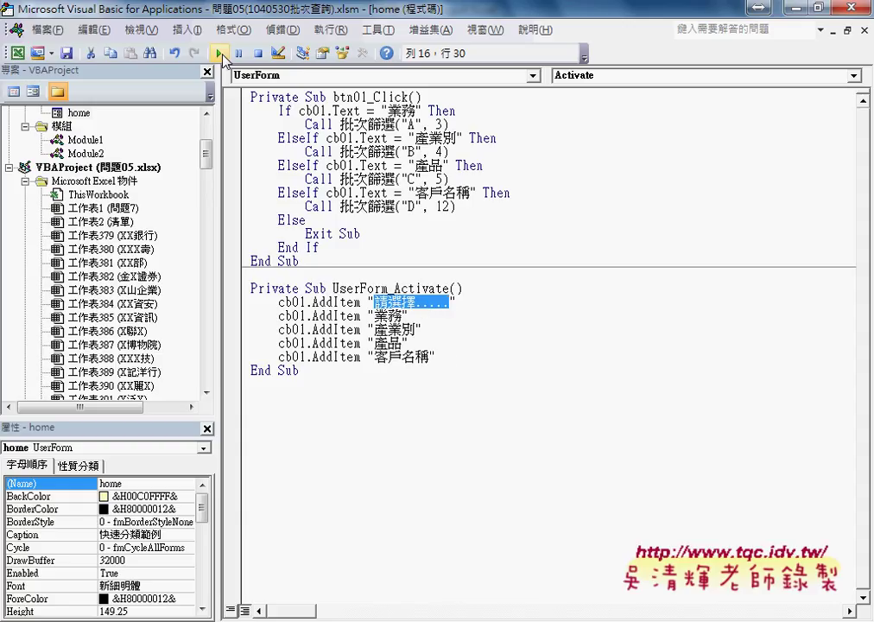
key(alt+F11)
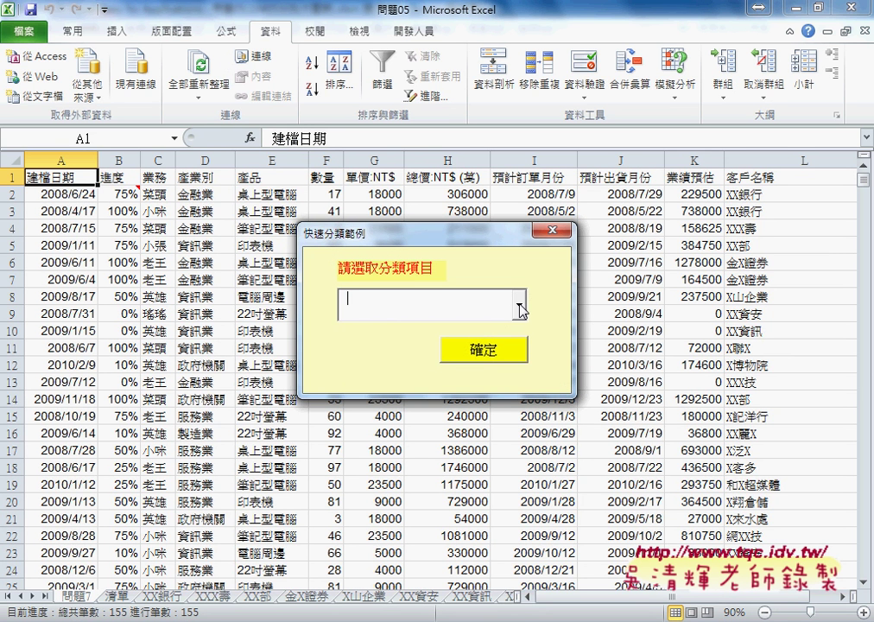
Pick 業務 in the running form's category box and mark the 確定 button and chosen value.
click(520, 311)
click(514, 347)
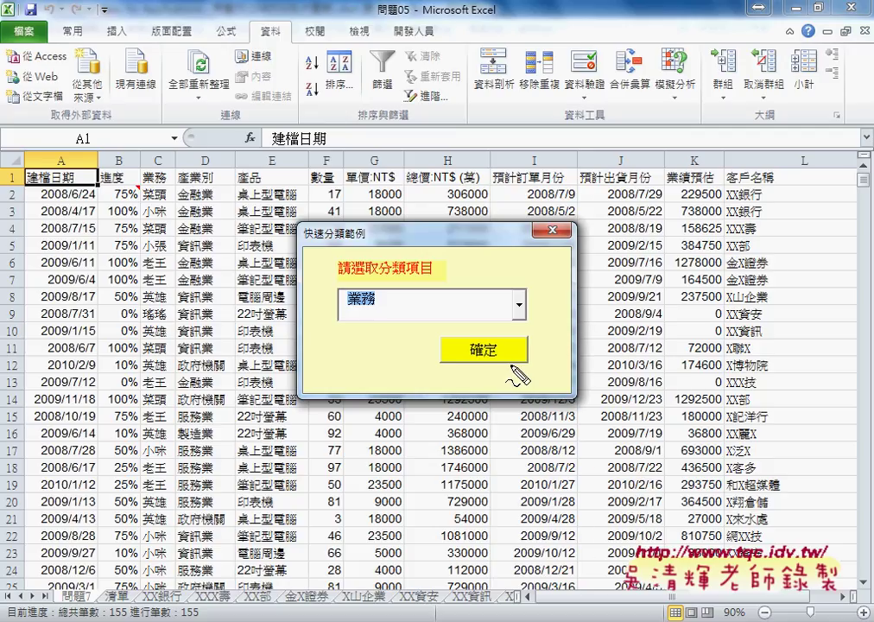
mouse_move(511, 367)
mouse_down()
mouse_move(452, 369)
mouse_move(511, 345)
mouse_up()
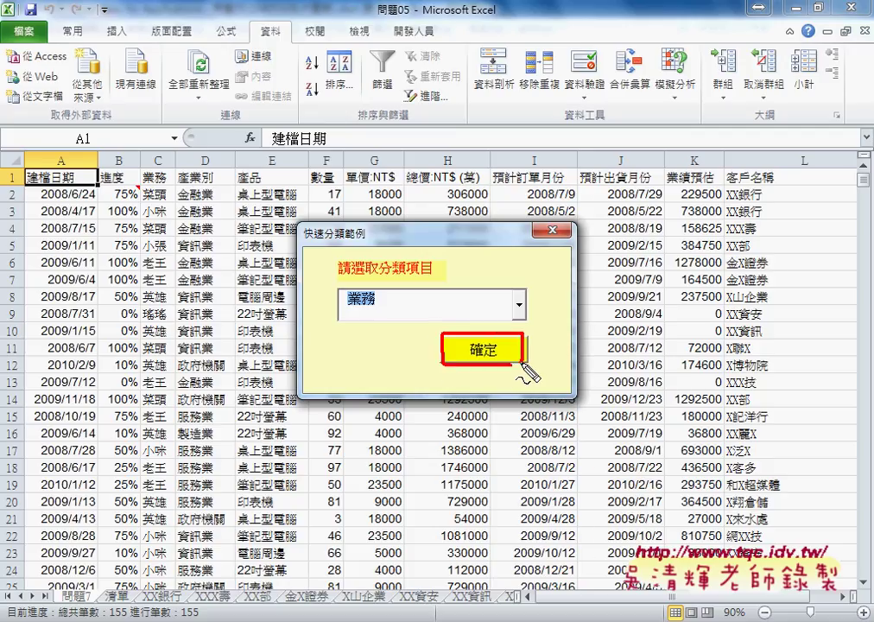
mouse_move(423, 318)
mouse_down()
mouse_move(344, 318)
mouse_move(452, 296)
mouse_move(511, 302)
mouse_move(441, 318)
mouse_move(517, 323)
mouse_up()
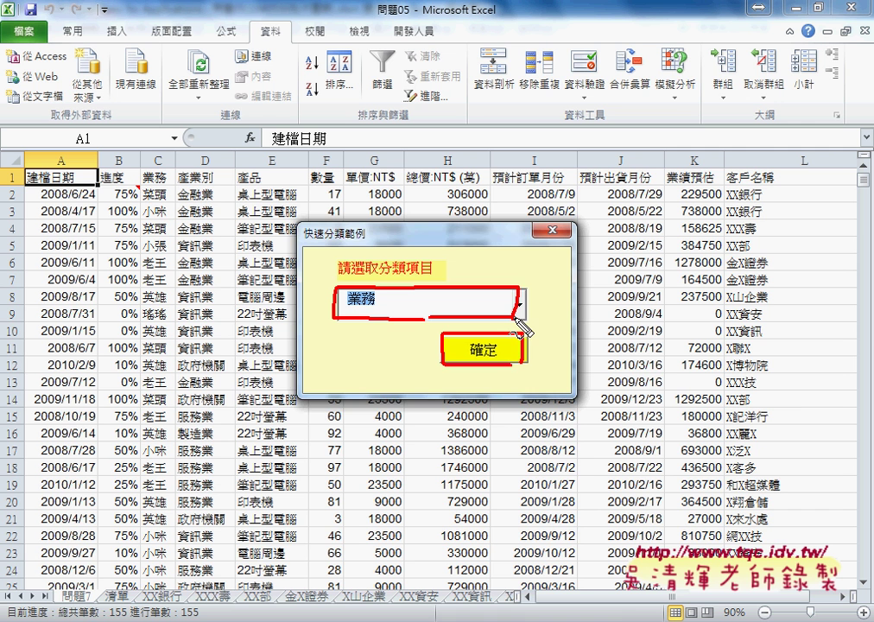
Close the running form and open the 確定 button's btn01_Click code.
click(557, 221)
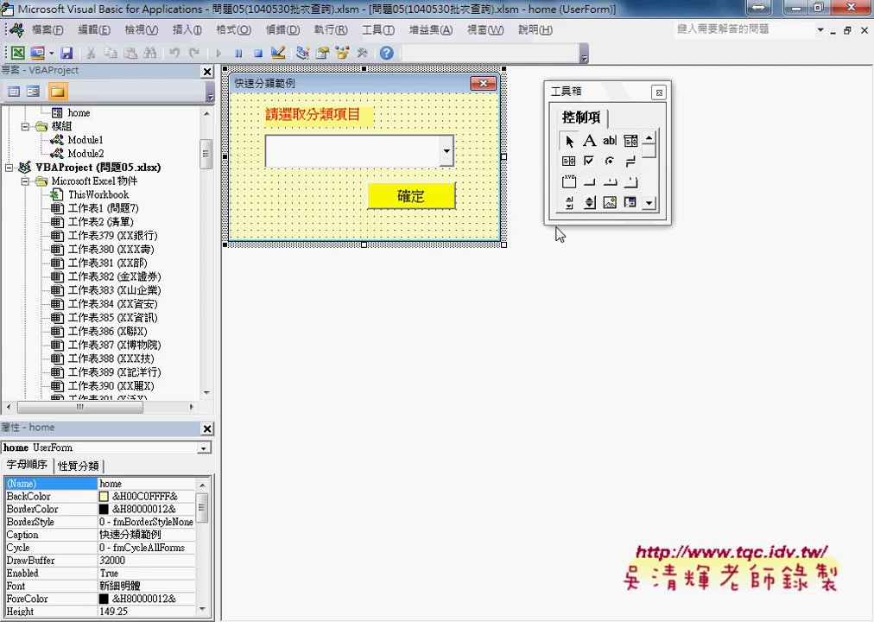
click(406, 195)
double_click(430, 196)
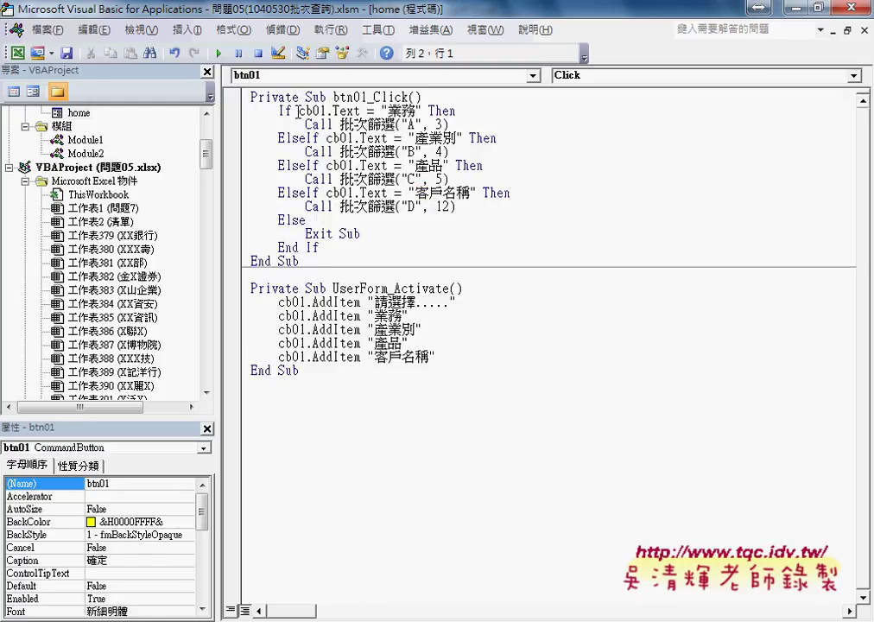
Highlight the If cb01.Text = 業務 branch, its 批次篩選 call, and the 產業別 condition.
double_click(285, 111)
drag(299, 110, 361, 110)
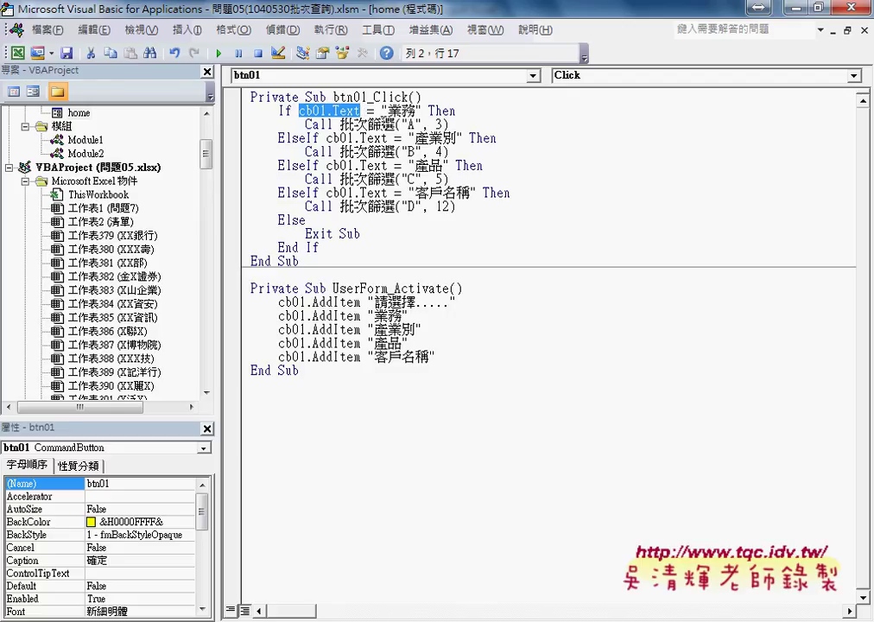
drag(381, 110, 451, 111)
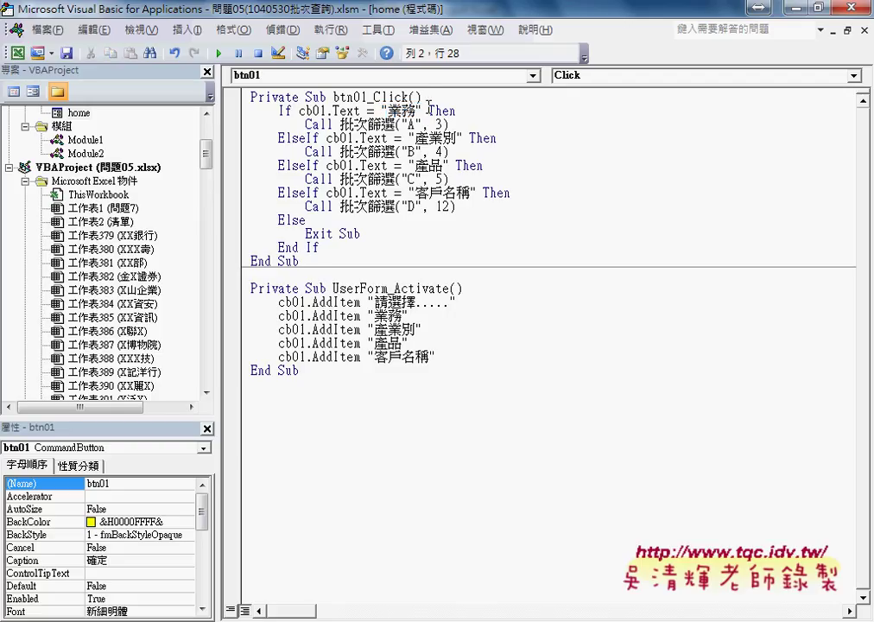
drag(339, 125, 444, 125)
drag(278, 138, 466, 138)
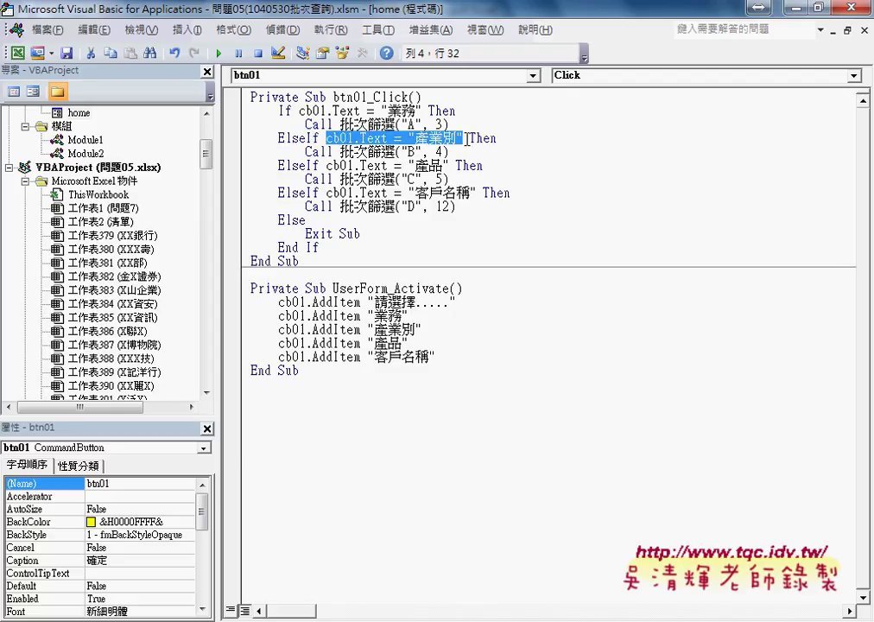
Review the remaining branches down to the Else line and the 客戶名稱 condition.
key(Down)
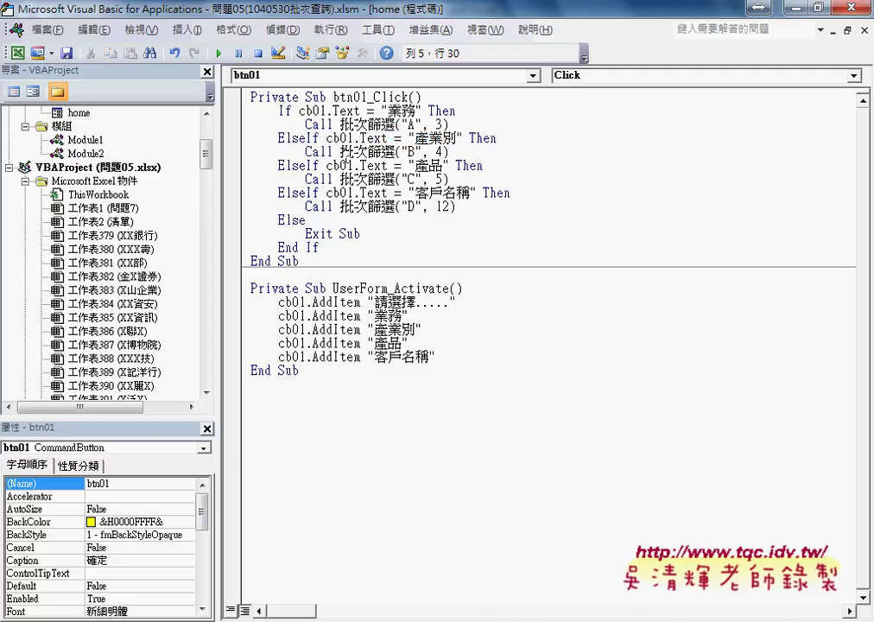
click(298, 193)
click(301, 220)
drag(294, 219, 281, 223)
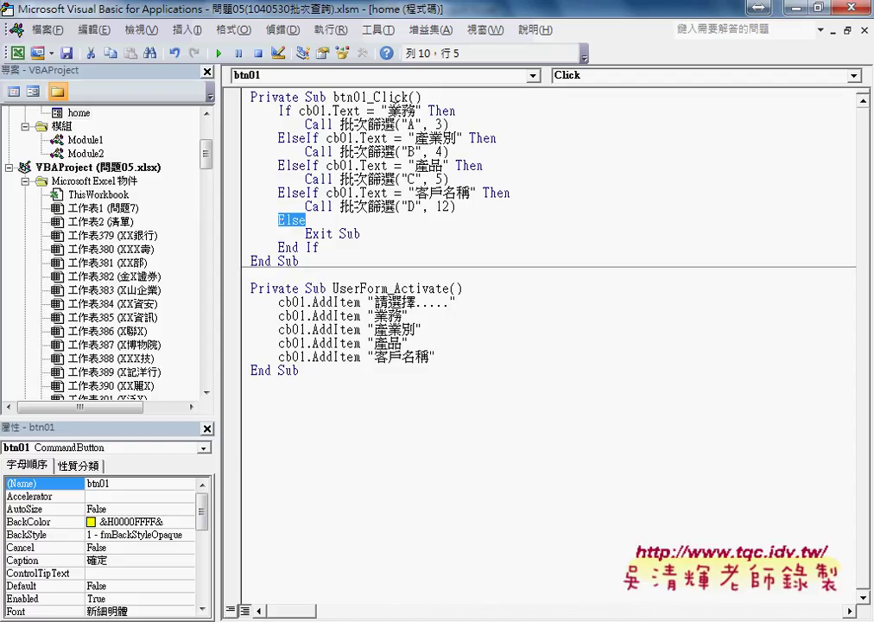
click(379, 110)
click(429, 131)
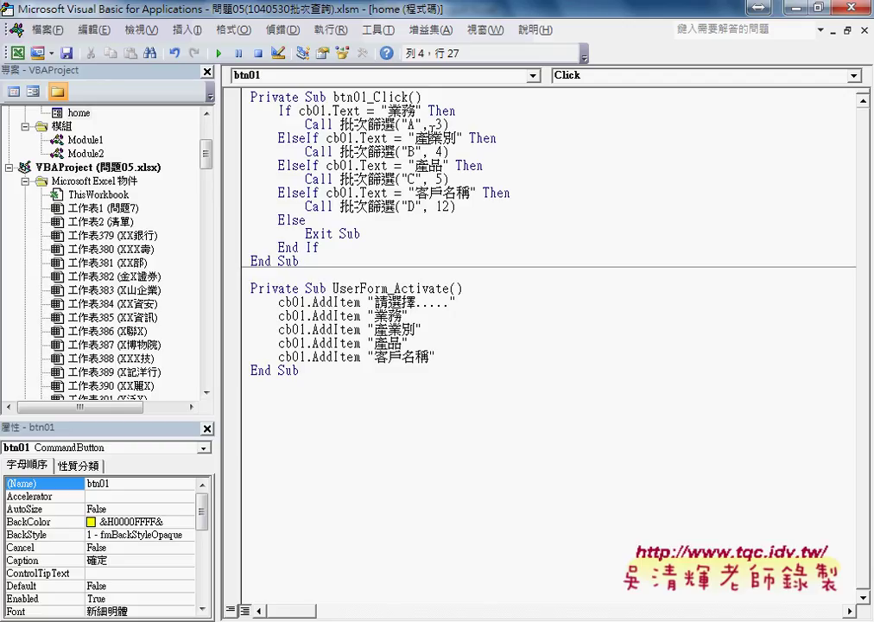
click(441, 193)
Annotate the 請選擇..... placeholder and the Exit Sub line, then clear the annotations.
mouse_move(451, 313)
mouse_down()
mouse_move(421, 302)
mouse_move(394, 311)
mouse_up()
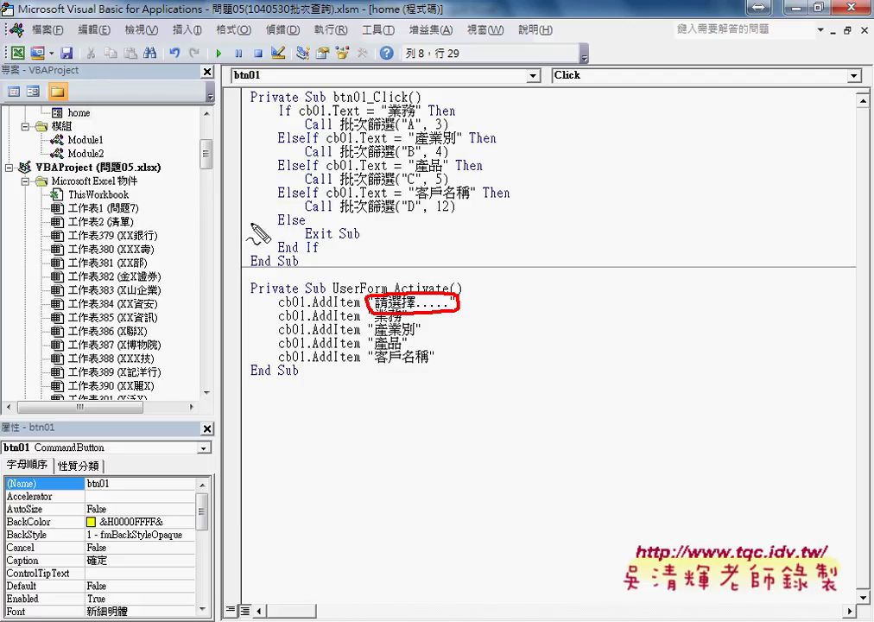
mouse_move(304, 223)
mouse_down()
mouse_move(297, 239)
mouse_move(298, 226)
mouse_move(231, 269)
mouse_up()
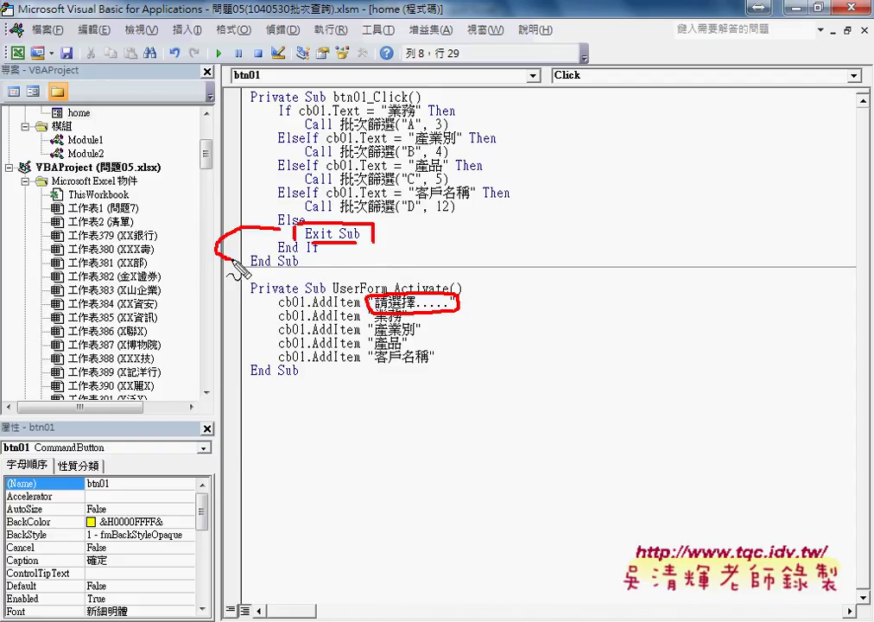
key(Escape)
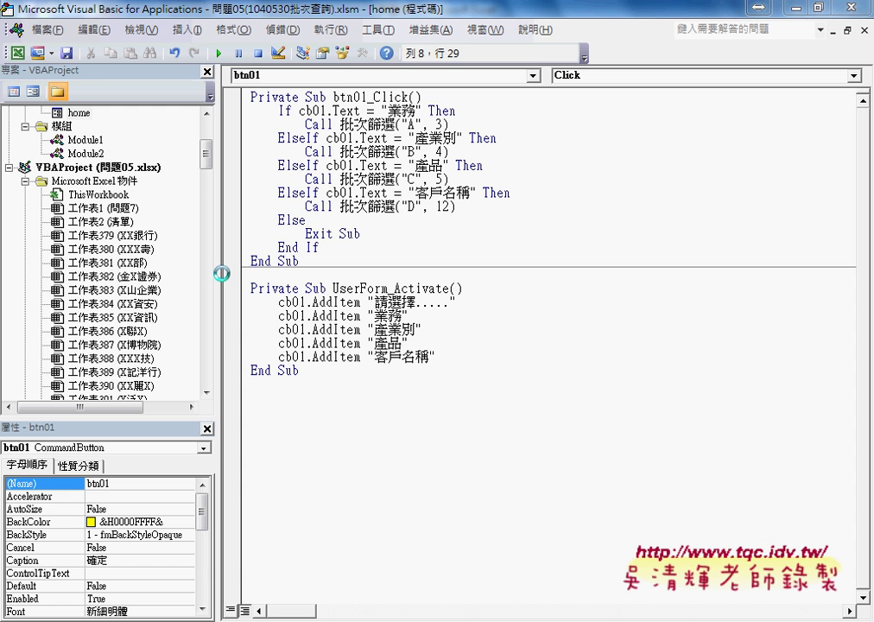
Test-submit the form with 請選擇..... chosen, close it, and reopen btn01_Click code.
click(221, 55)
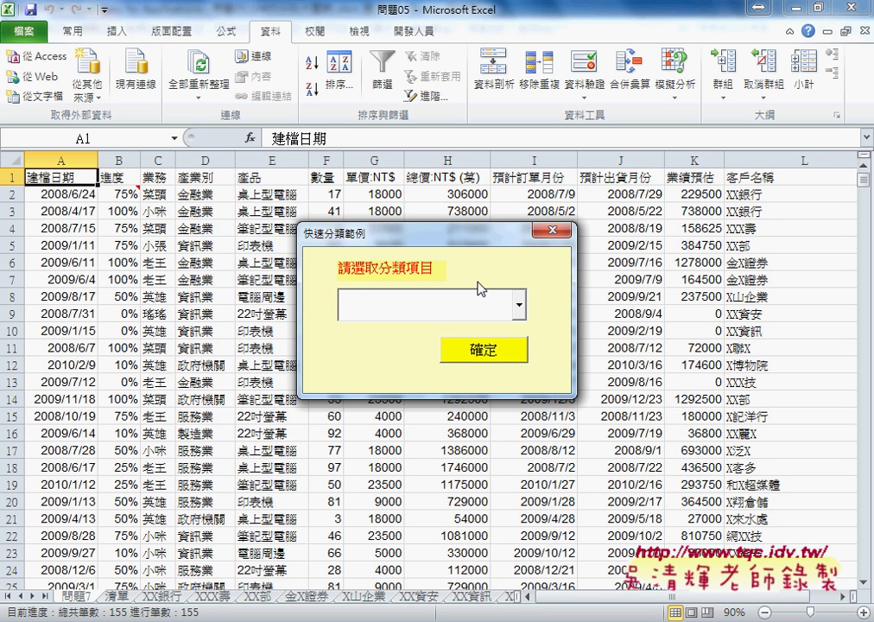
click(519, 306)
click(510, 330)
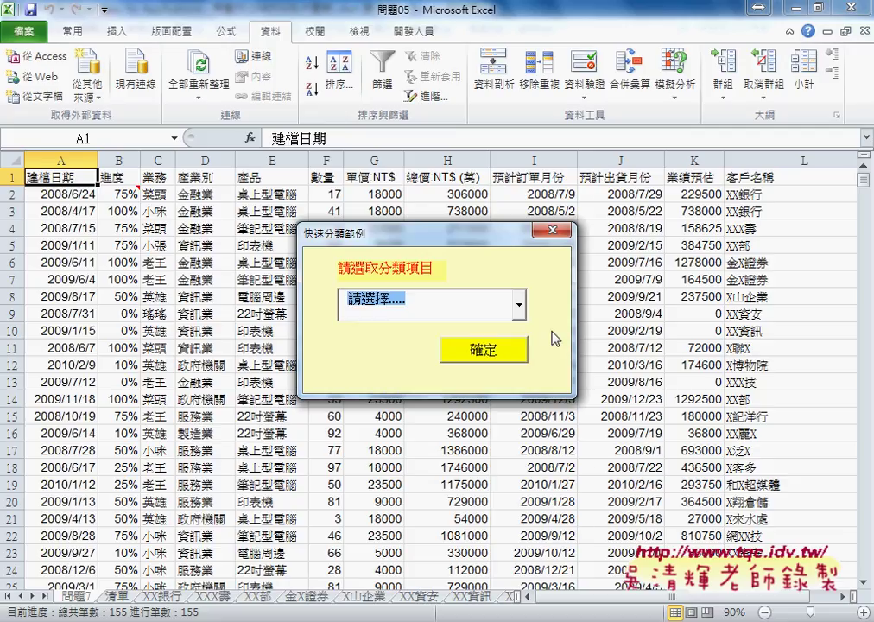
click(501, 355)
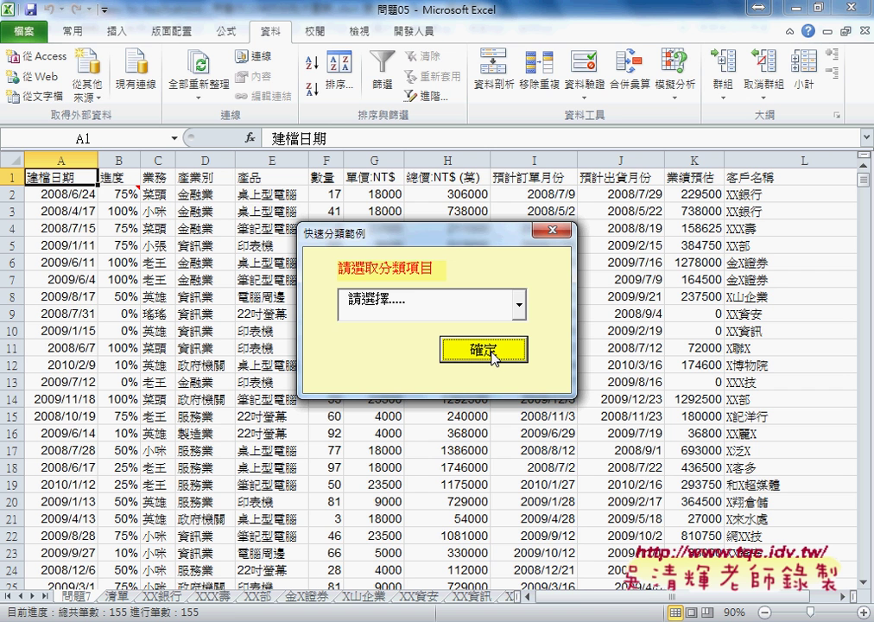
click(550, 230)
double_click(426, 212)
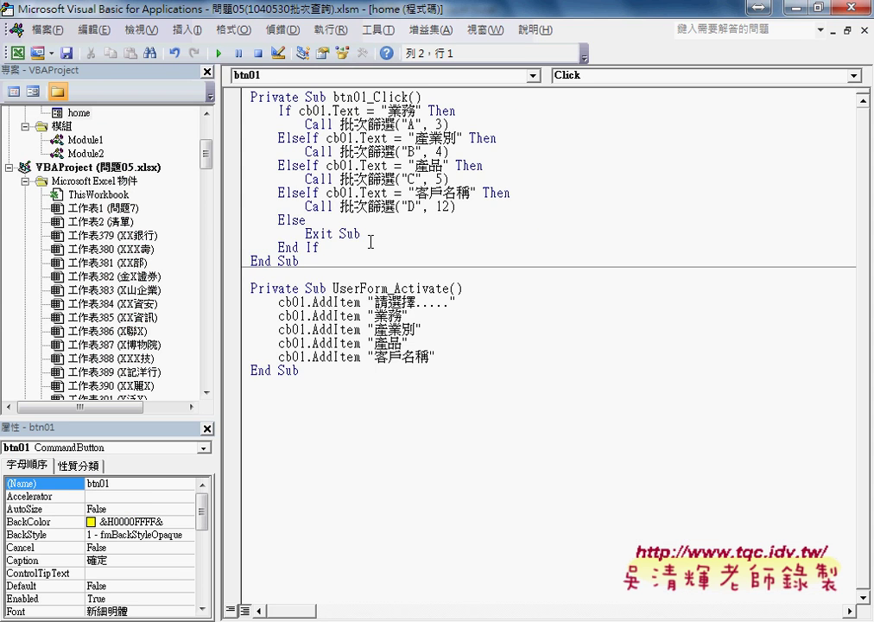
drag(361, 233, 241, 224)
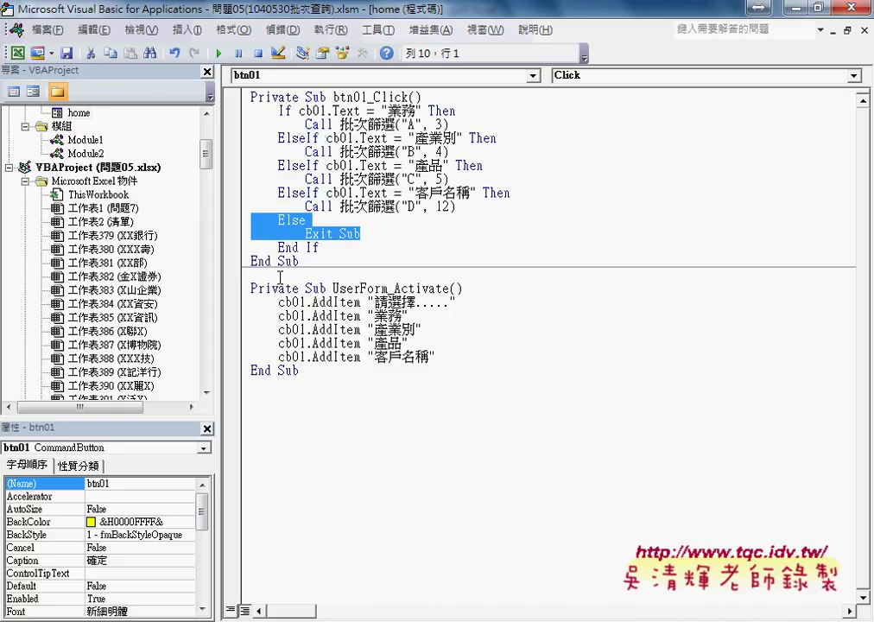
key(Delete)
key(Delete)
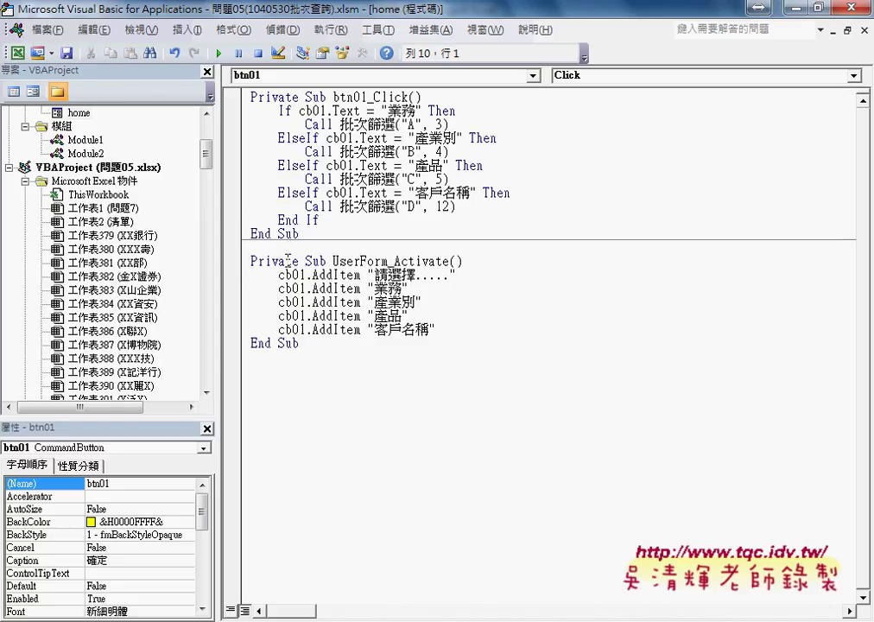
key(F5)
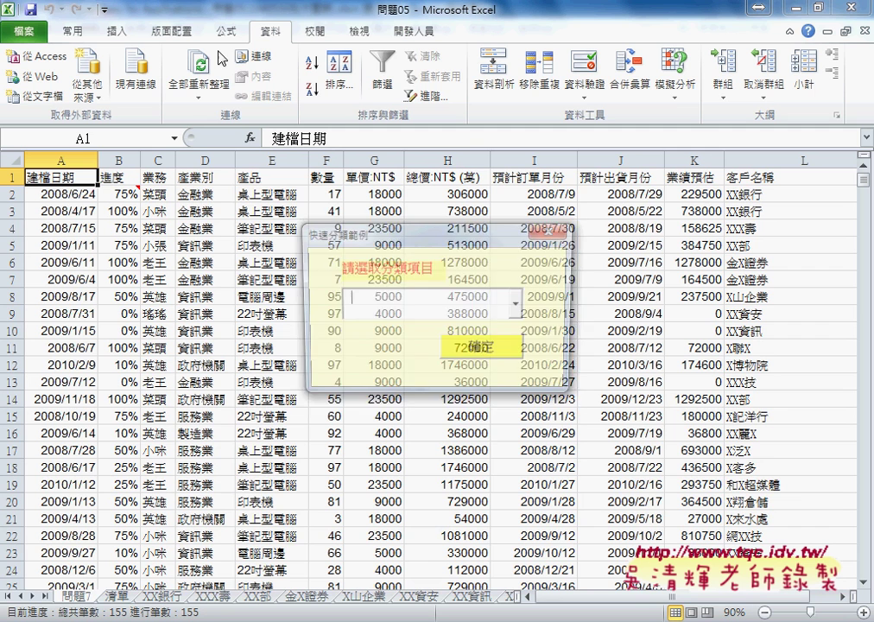
click(521, 304)
click(373, 329)
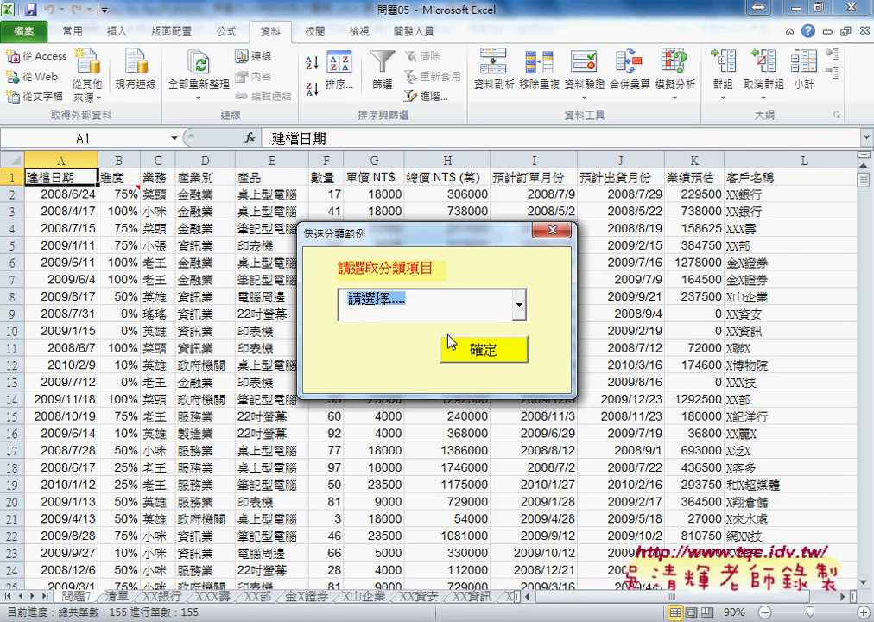
click(478, 352)
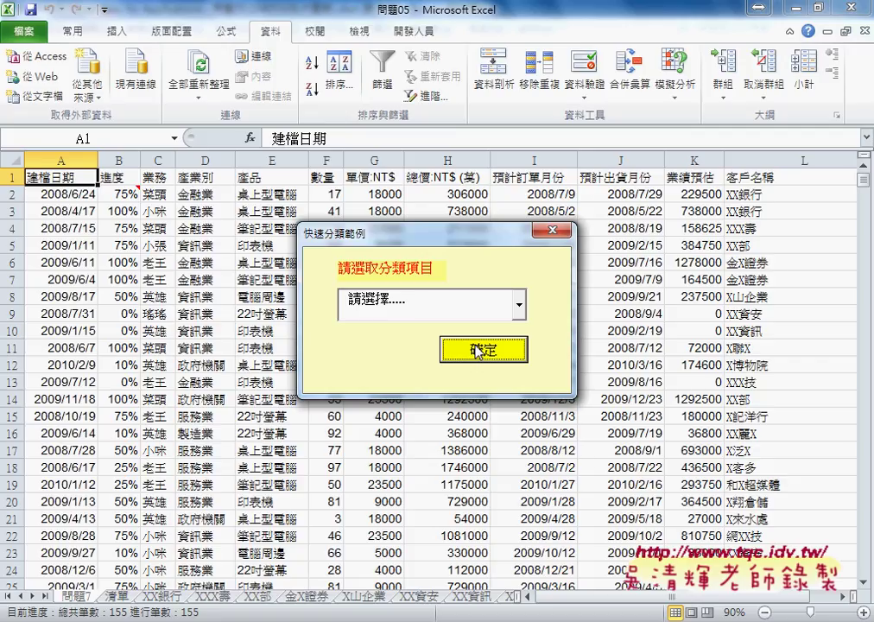
click(551, 229)
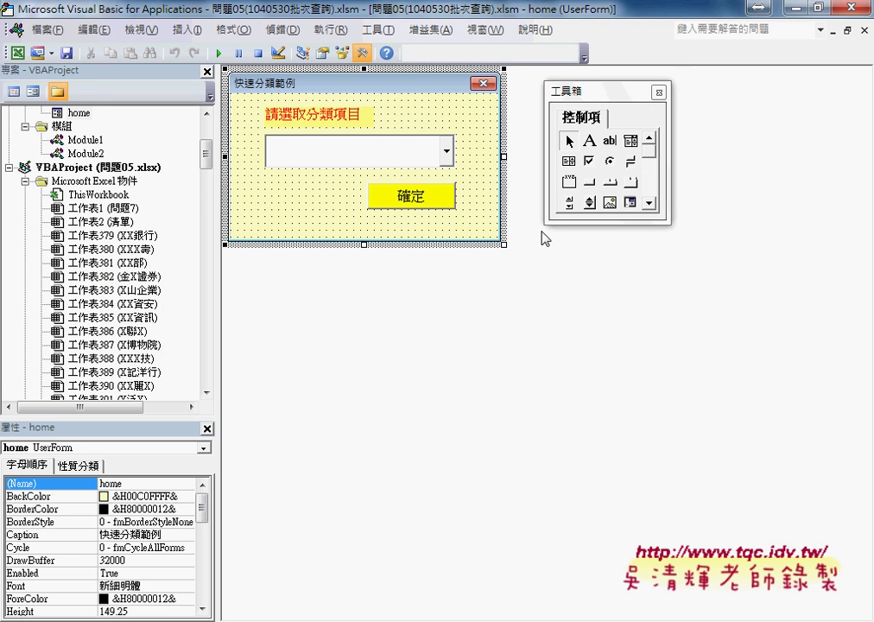
double_click(443, 213)
click(398, 207)
key(Return)
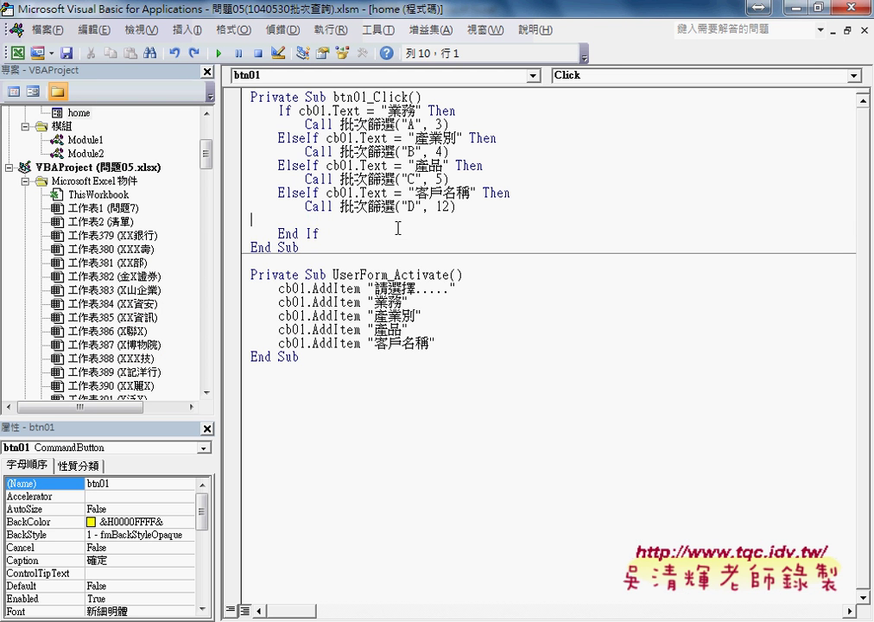
key(ctrl+z)
click(398, 228)
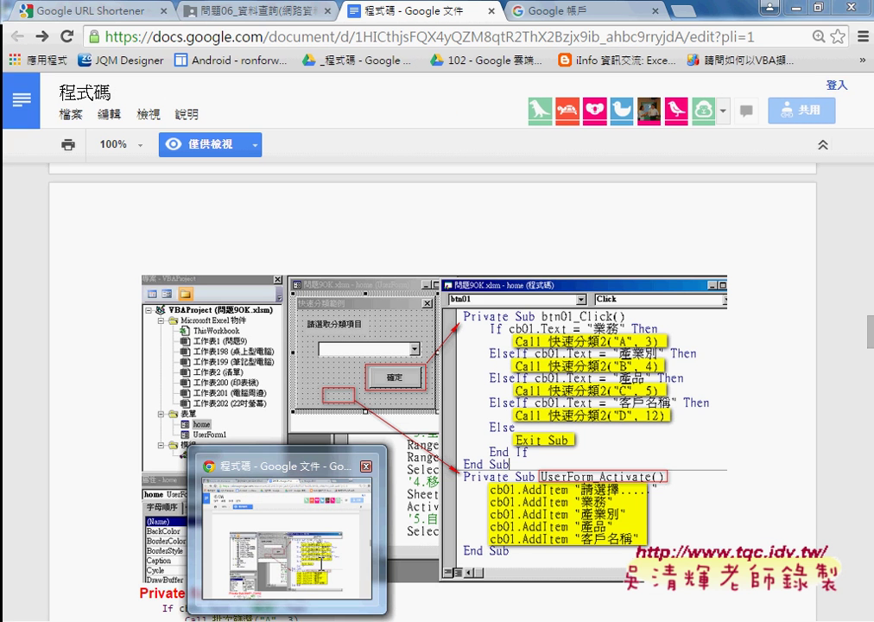
Scroll the 程式碼 Google Doc to the screenshot of the form with progress bar PB.
click(318, 538)
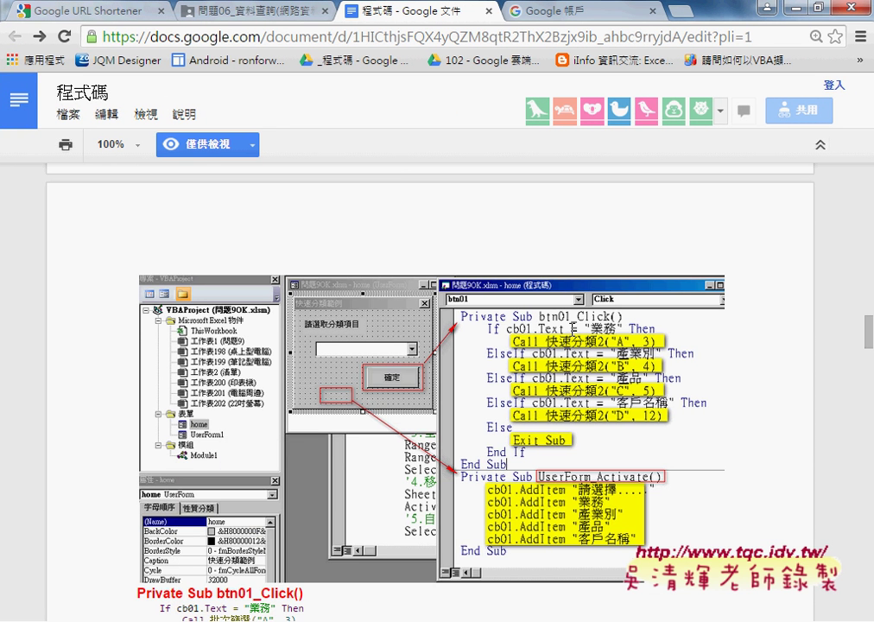
scroll(571, 328, down, 3)
scroll(571, 328, down, 4)
scroll(571, 328, down, 4)
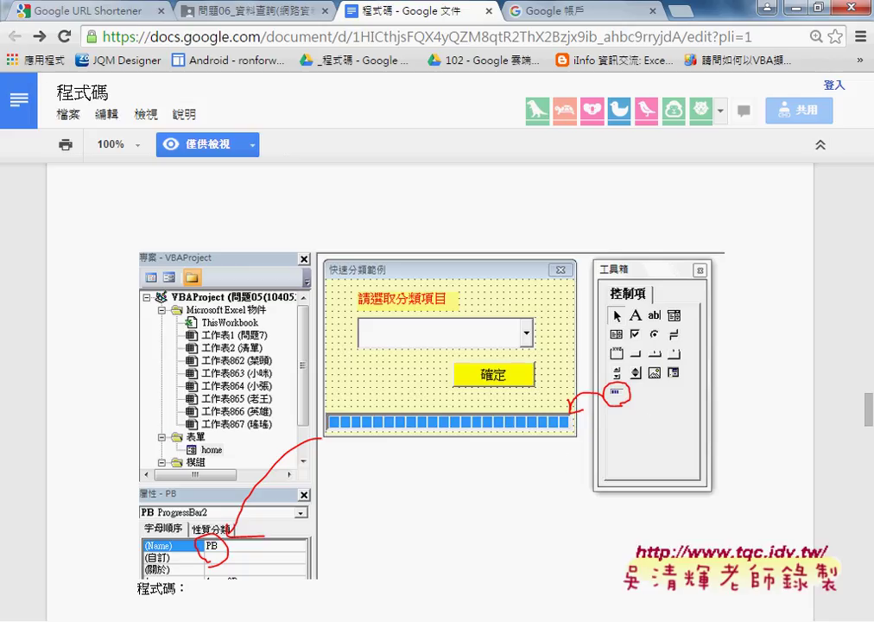
Open the home form in design view and make the Toolbox taller.
click(595, 552)
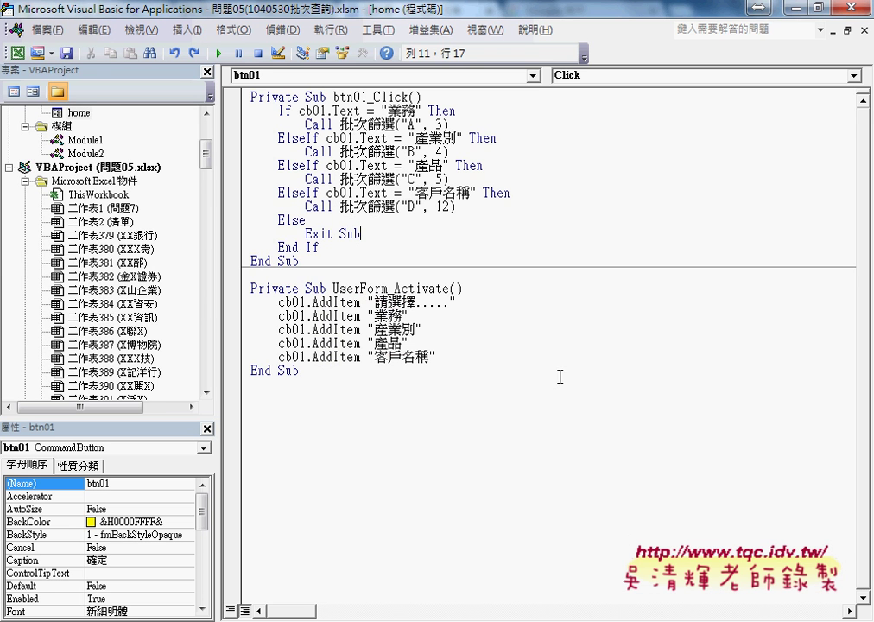
click(26, 181)
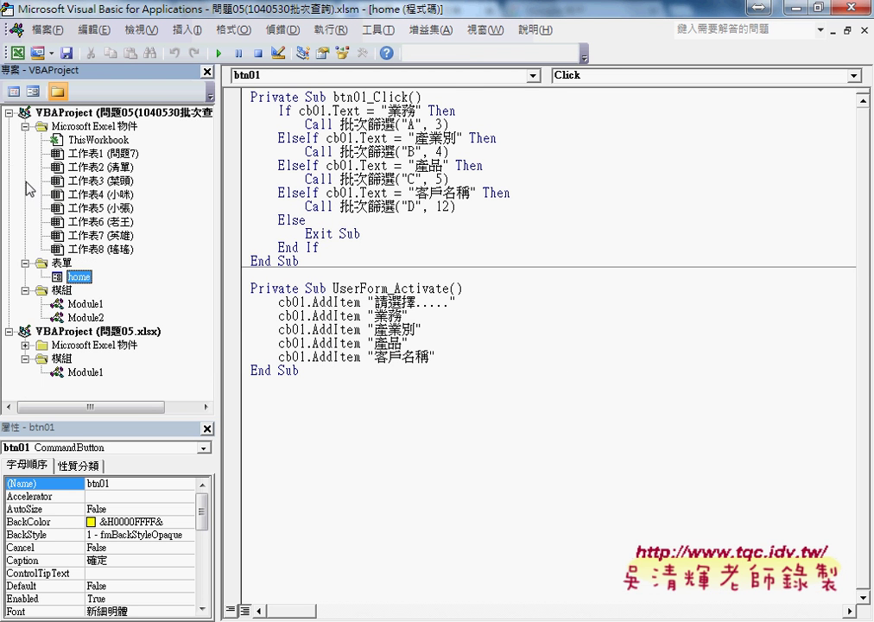
double_click(78, 276)
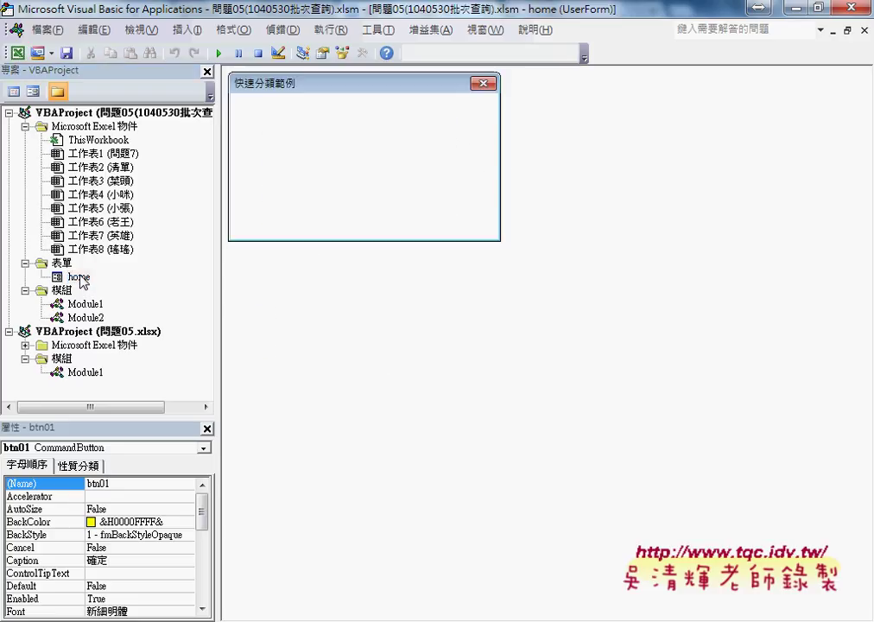
drag(611, 225, 610, 380)
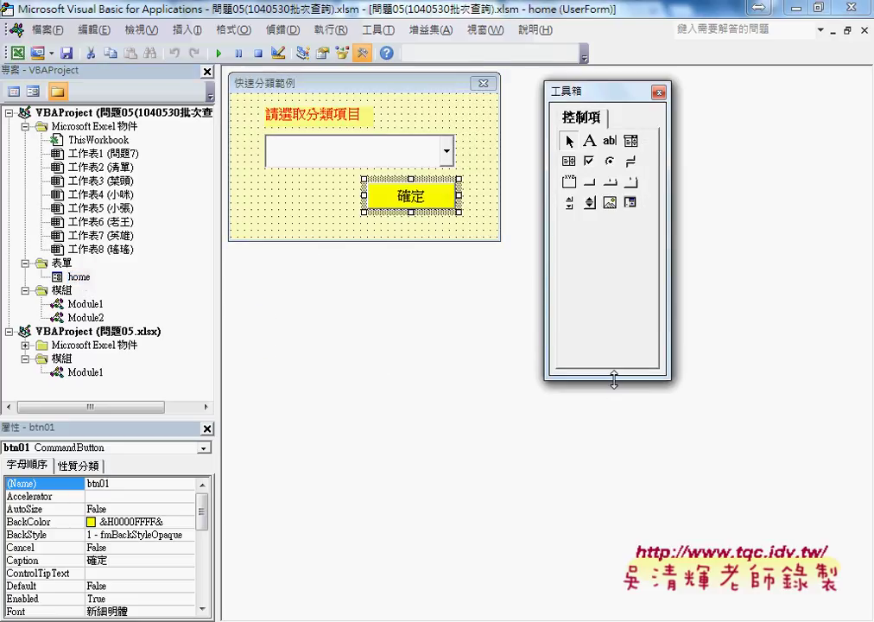
Open the Toolbox's 新增控制項 list and scroll to the ProgressBar controls.
right_click(580, 229)
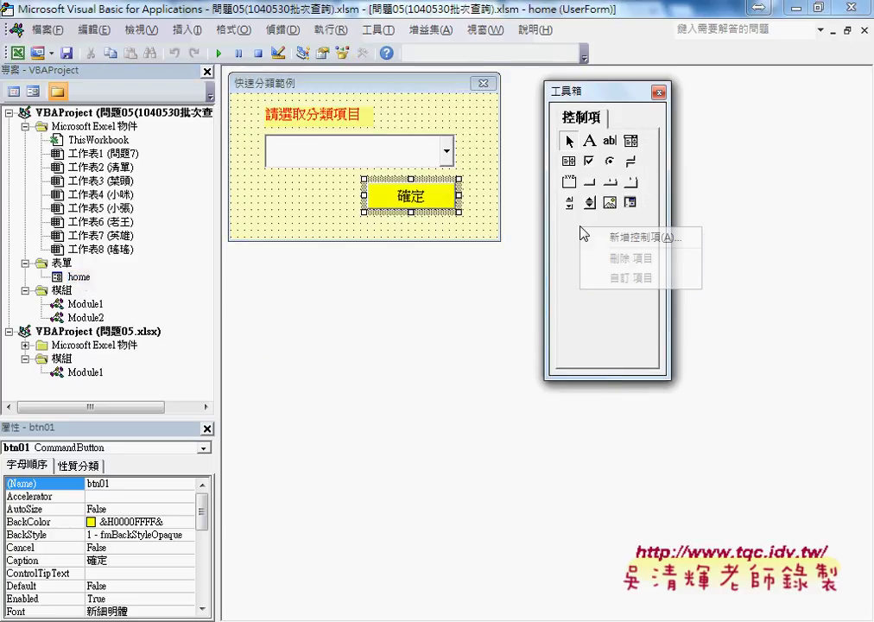
click(629, 239)
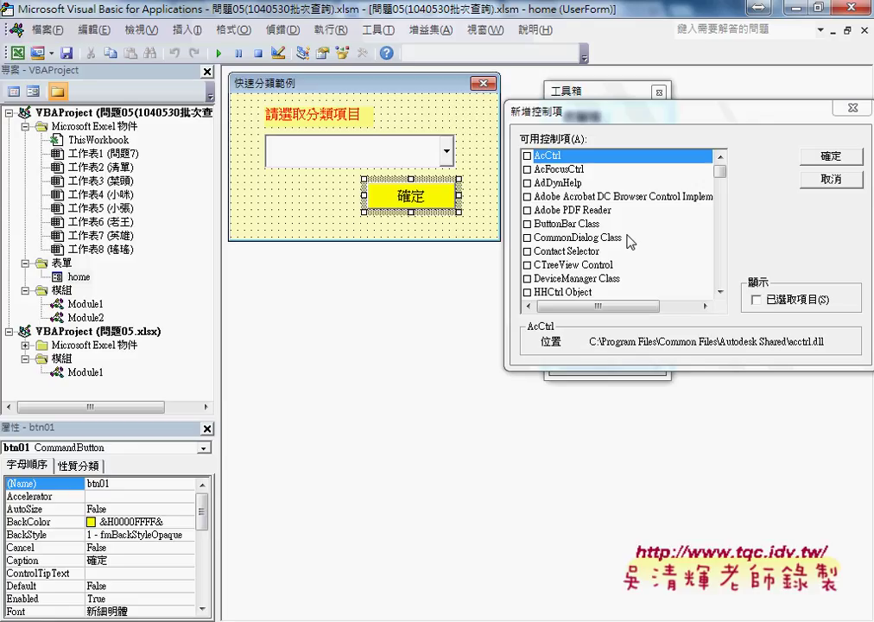
drag(719, 171, 725, 207)
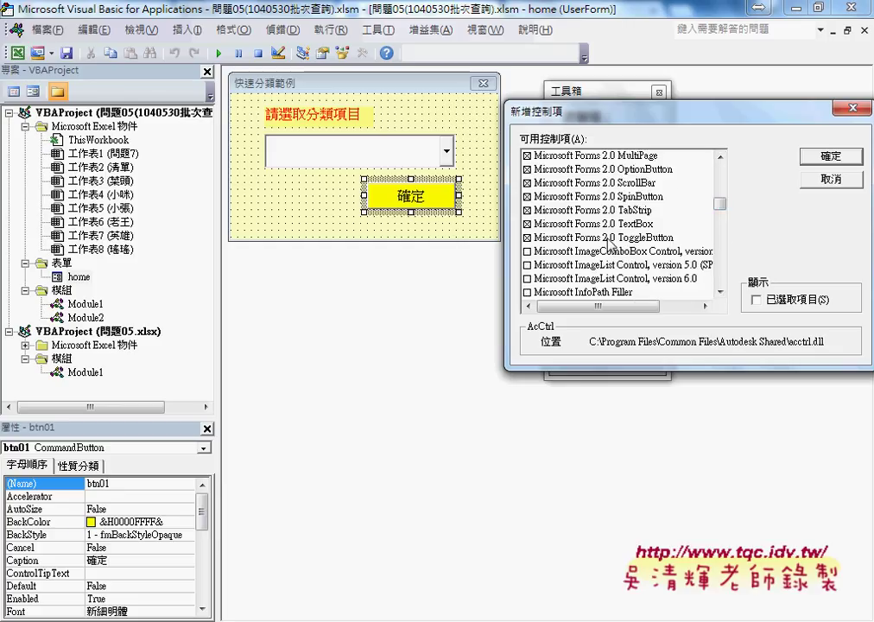
drag(717, 208, 720, 225)
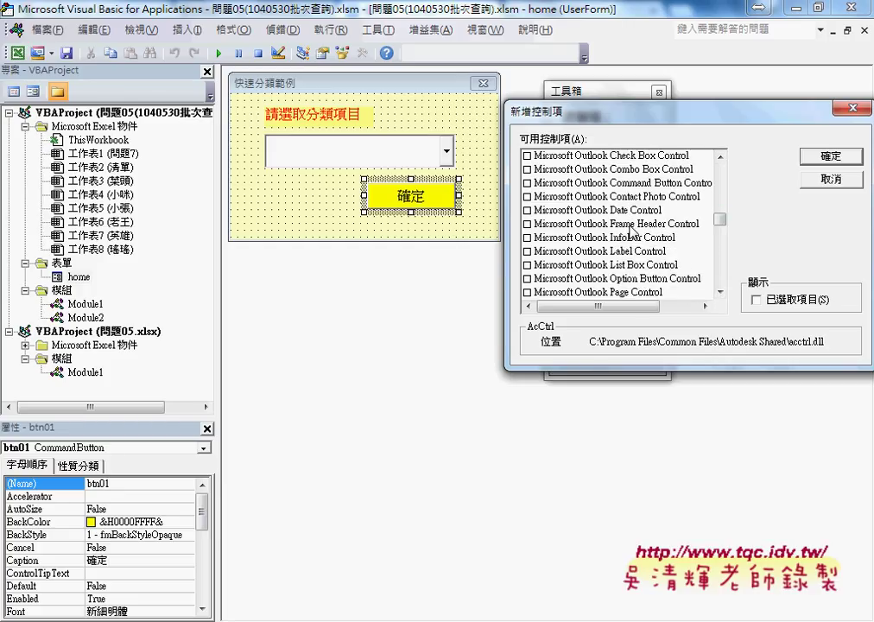
click(721, 231)
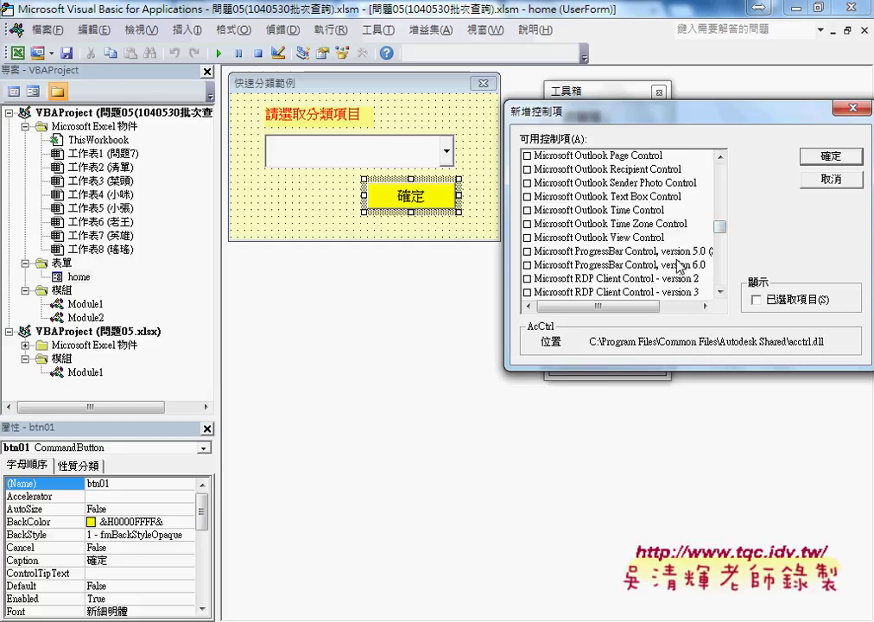
Compare Microsoft ProgressBar Control versions 5.0 and 6.0 in the list.
drag(659, 265, 660, 254)
click(708, 265)
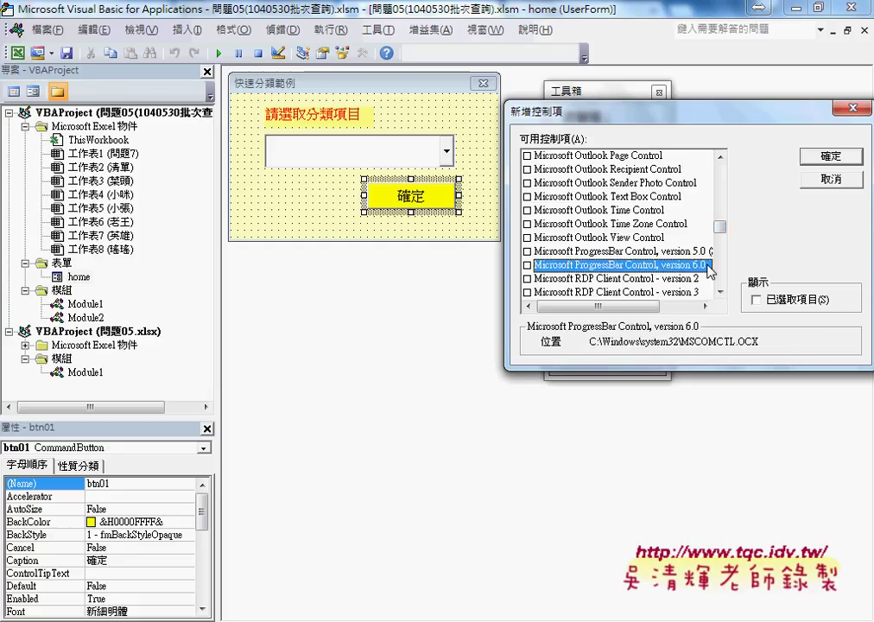
click(686, 251)
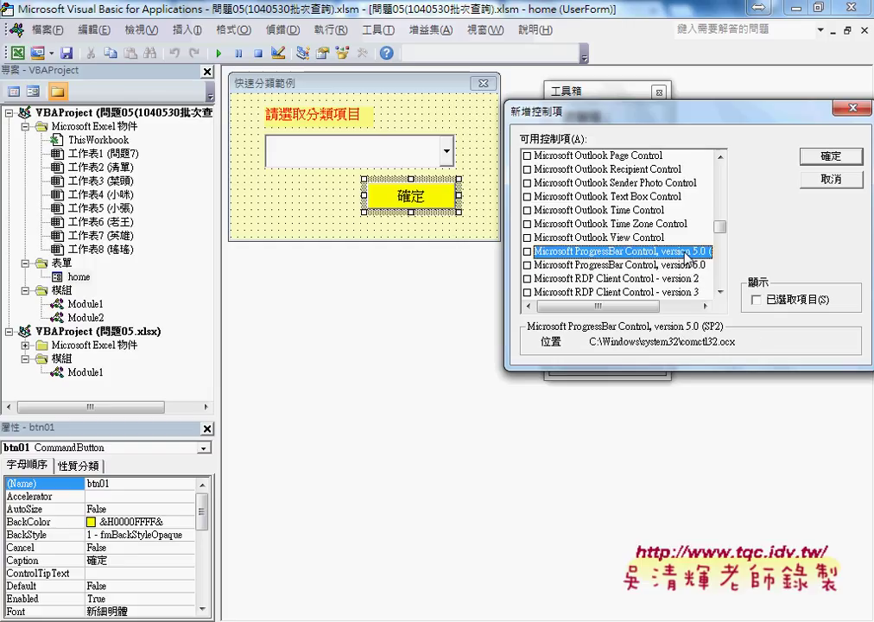
click(686, 266)
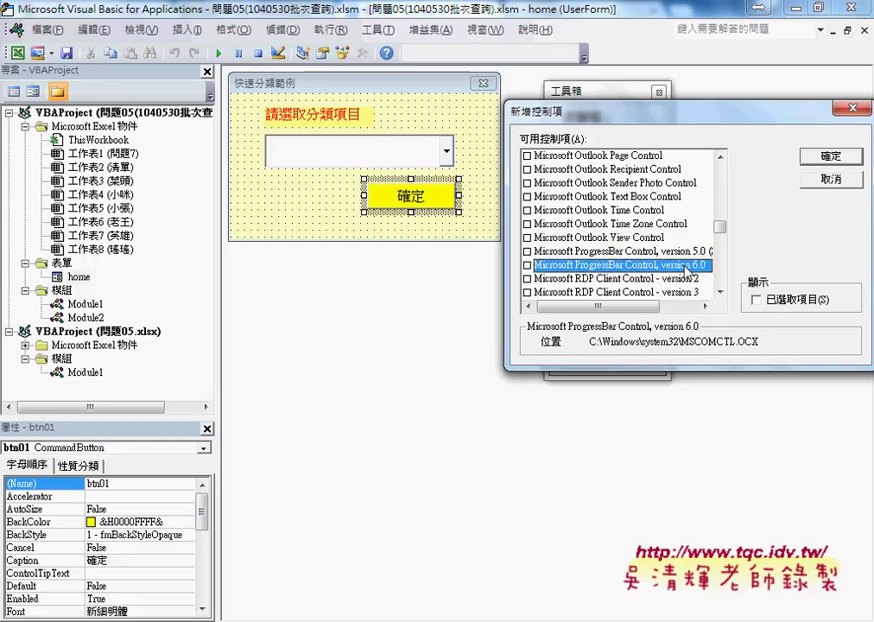
click(685, 251)
Select ProgressBar Control, version 6.0 and mark its location C:\Windows\system32\MSCOMCTL.OCX.
click(686, 266)
drag(704, 274, 718, 283)
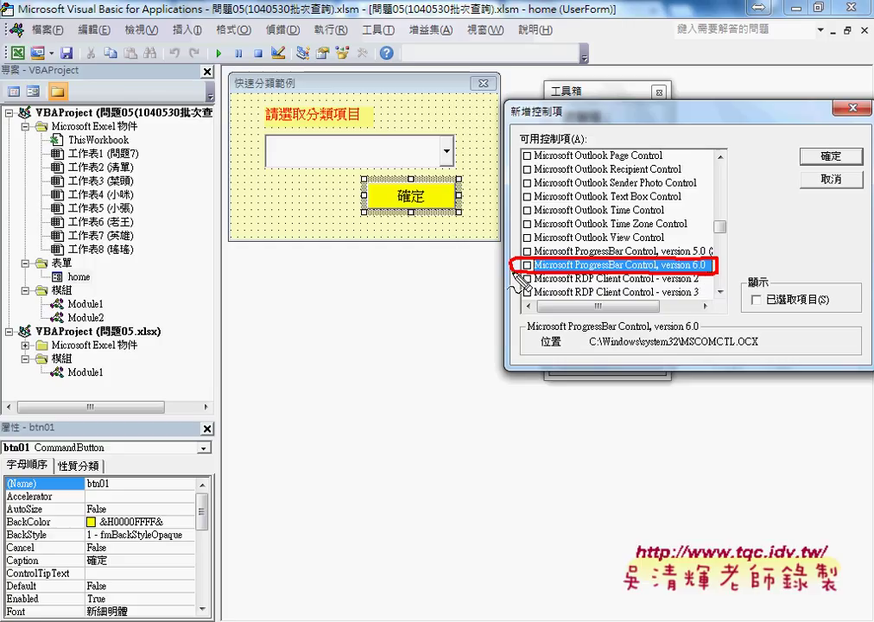
mouse_move(522, 285)
mouse_down()
mouse_move(587, 343)
mouse_move(690, 356)
mouse_move(777, 345)
mouse_move(707, 333)
mouse_move(609, 332)
mouse_up()
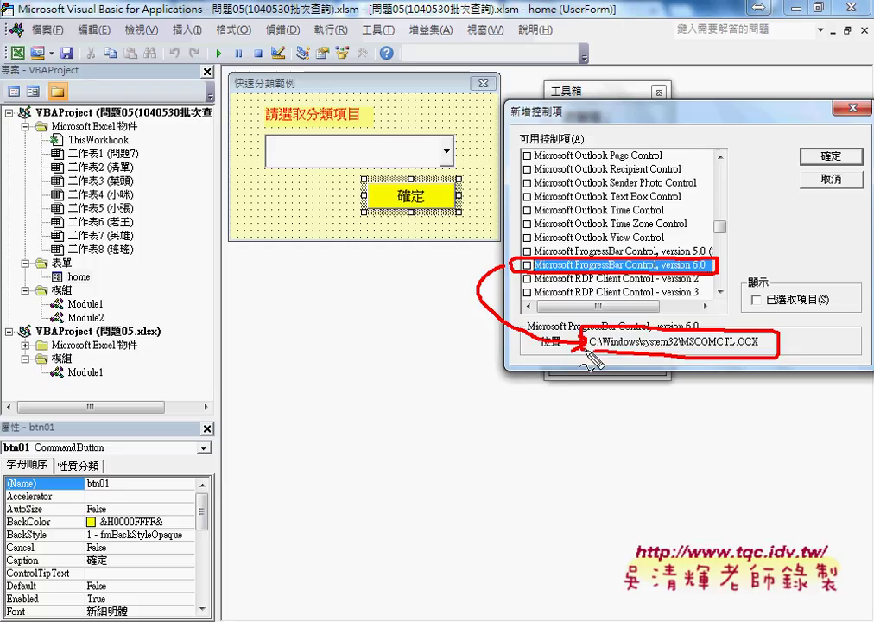
mouse_move(682, 283)
mouse_down()
mouse_move(688, 328)
mouse_move(701, 312)
mouse_up()
drag(738, 344, 760, 345)
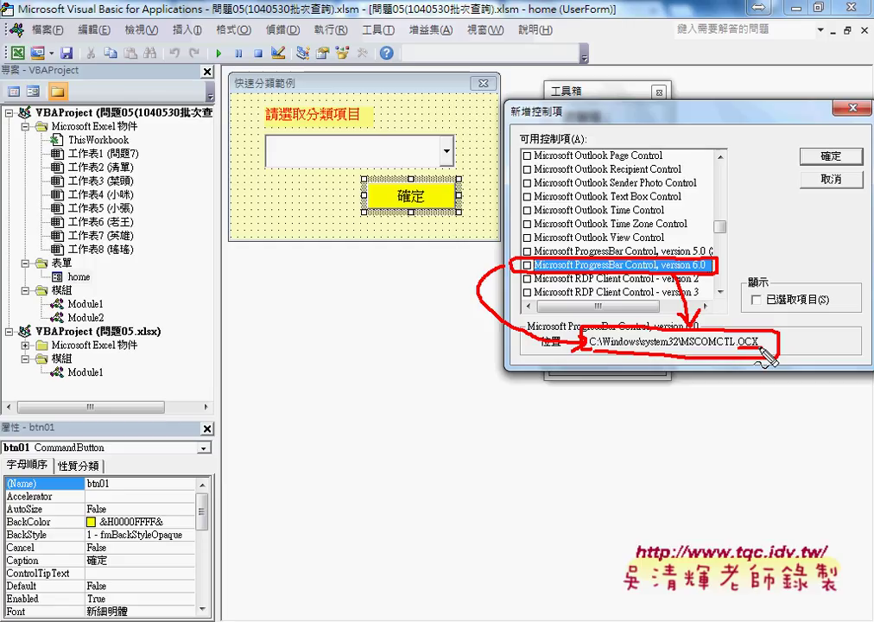
mouse_move(384, 396)
mouse_down()
mouse_move(383, 410)
mouse_move(425, 409)
mouse_move(408, 432)
mouse_up()
mouse_move(439, 397)
mouse_down()
mouse_move(430, 409)
mouse_move(450, 411)
mouse_move(464, 395)
mouse_move(467, 409)
mouse_move(486, 397)
mouse_move(496, 410)
mouse_move(528, 405)
mouse_move(565, 358)
mouse_up()
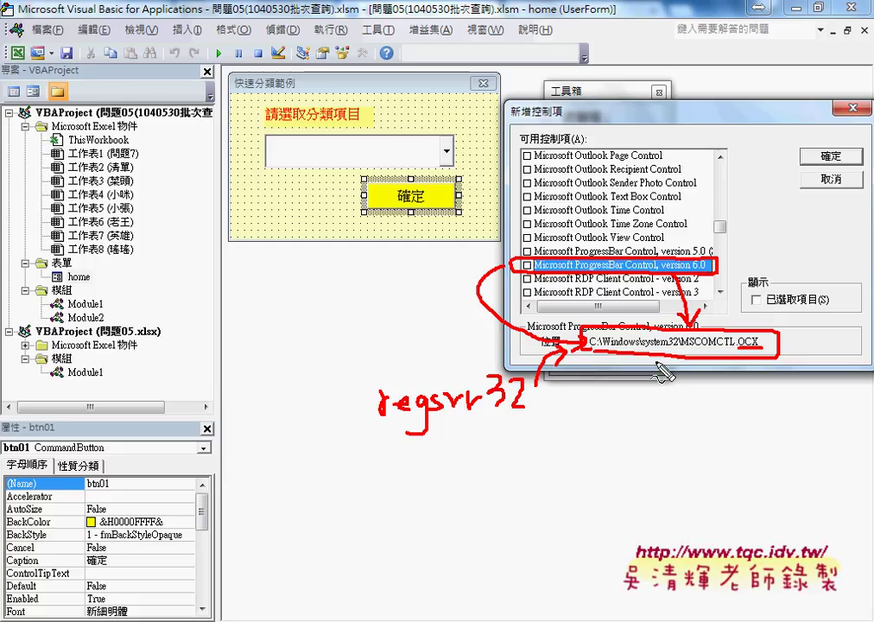
key(Escape)
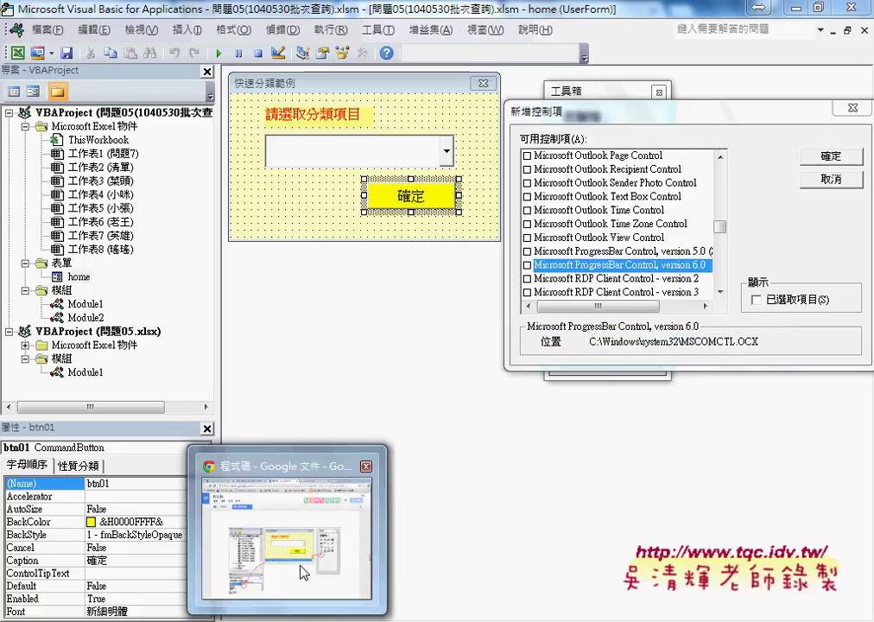
Download 註冊MSCOMCTL.OCX元件.zip from the Drive folder 03_下載網路資料 and reveal it in Downloads.
click(236, 447)
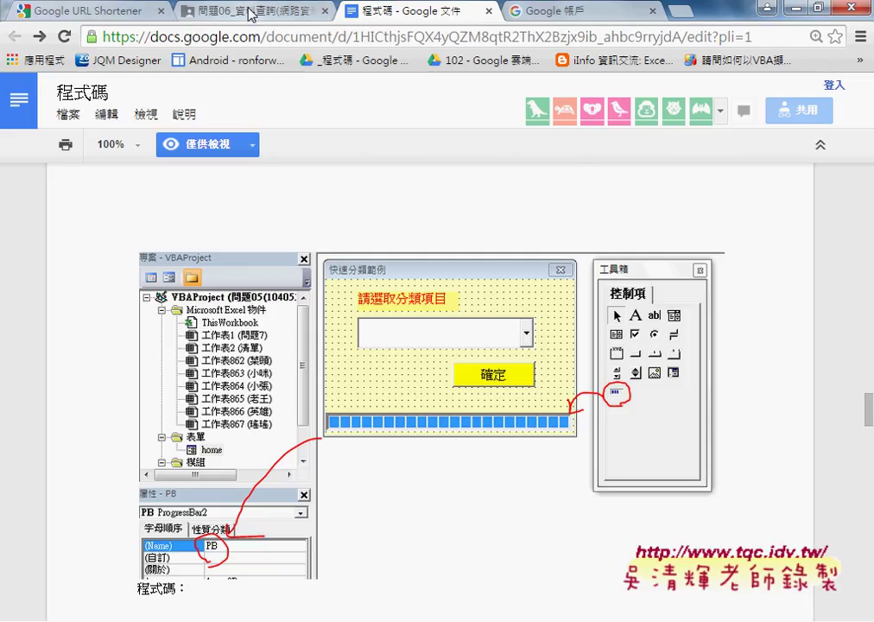
click(199, 10)
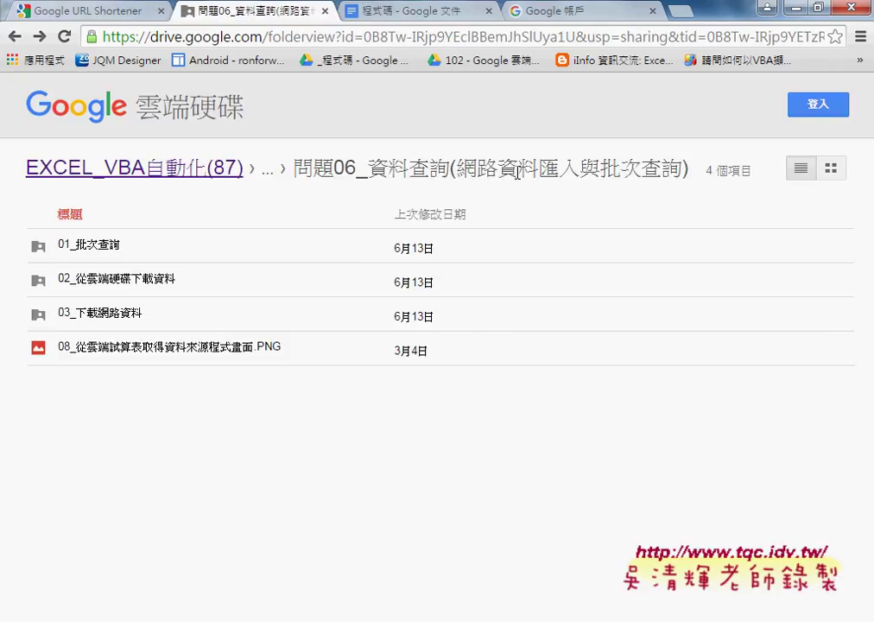
click(118, 321)
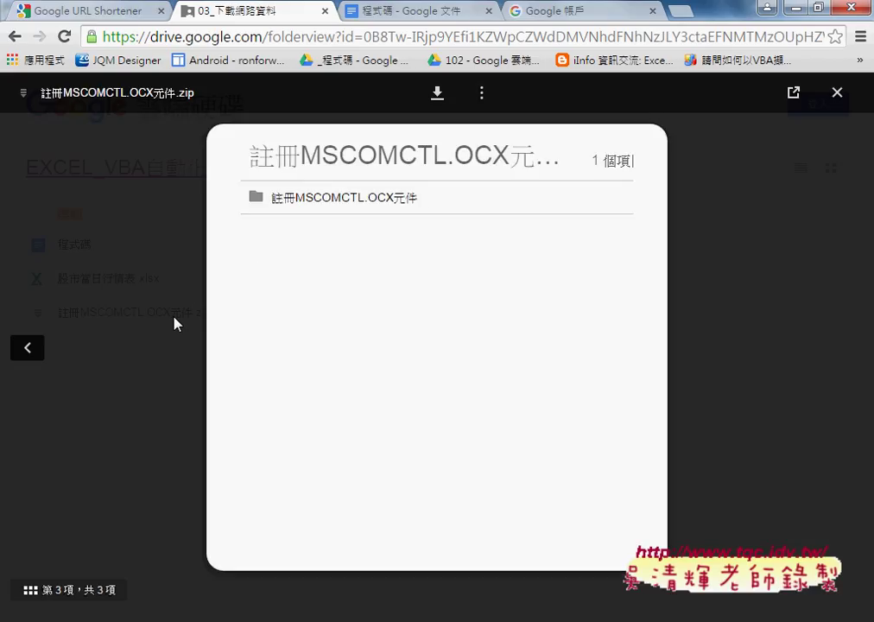
click(437, 92)
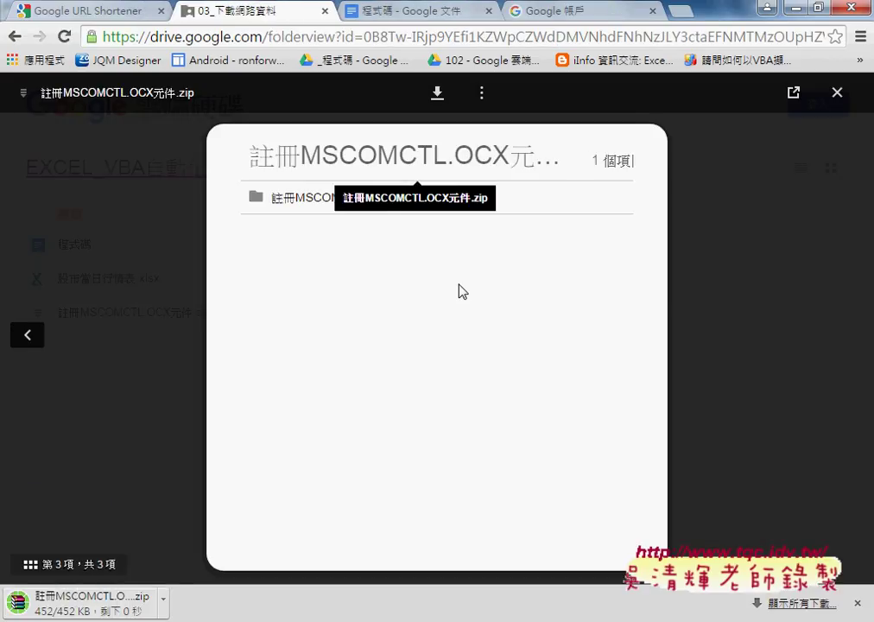
click(163, 597)
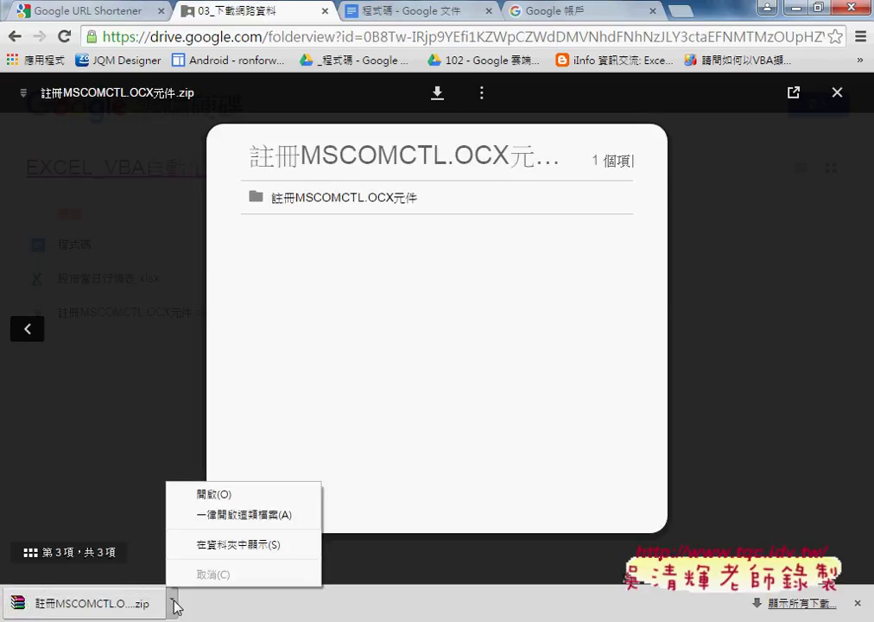
click(233, 543)
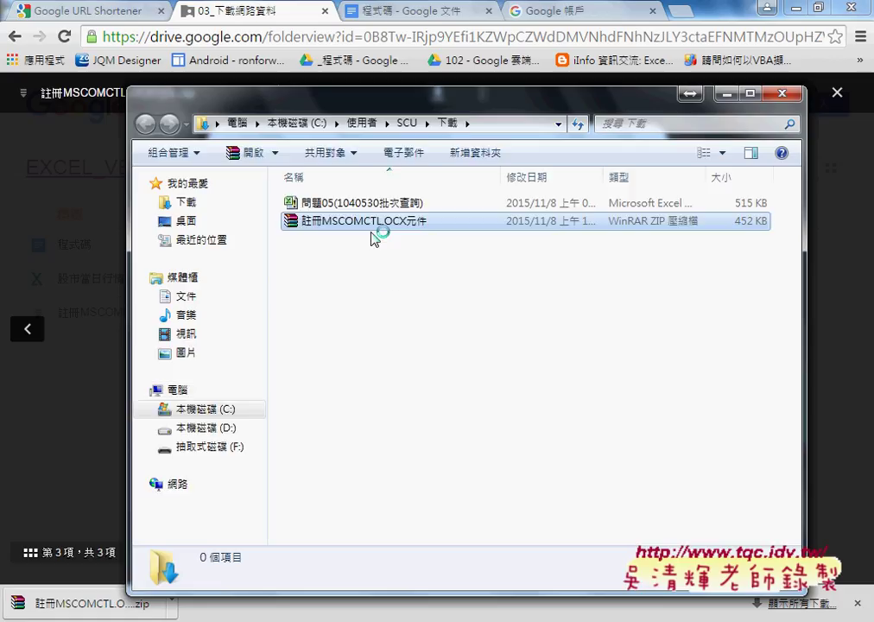
Extract the zip with WinRAR into 註冊MSCOMCTL.OCX元件 and browse to its inner folder's MSCOMCTL.OCX and 註冊元件.
right_click(367, 221)
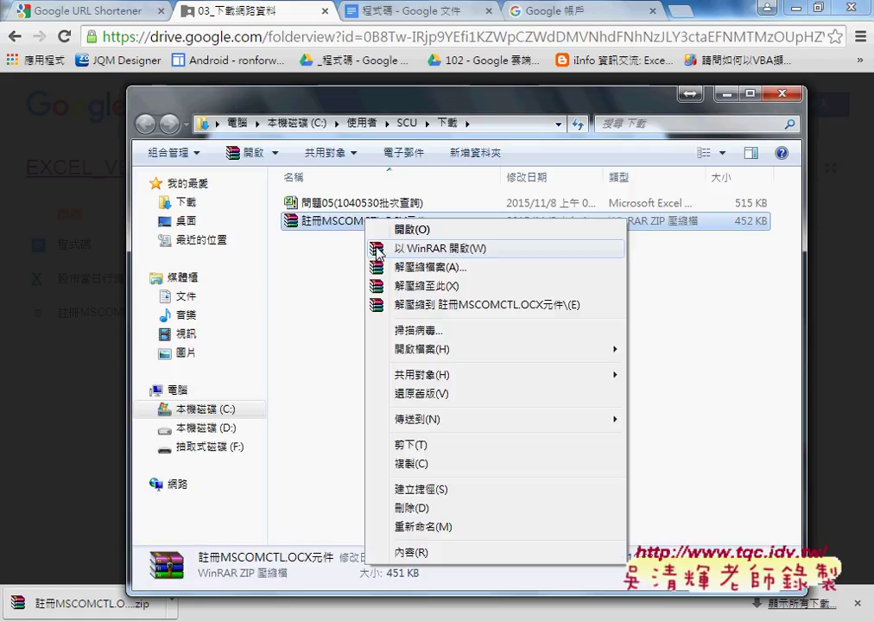
click(408, 307)
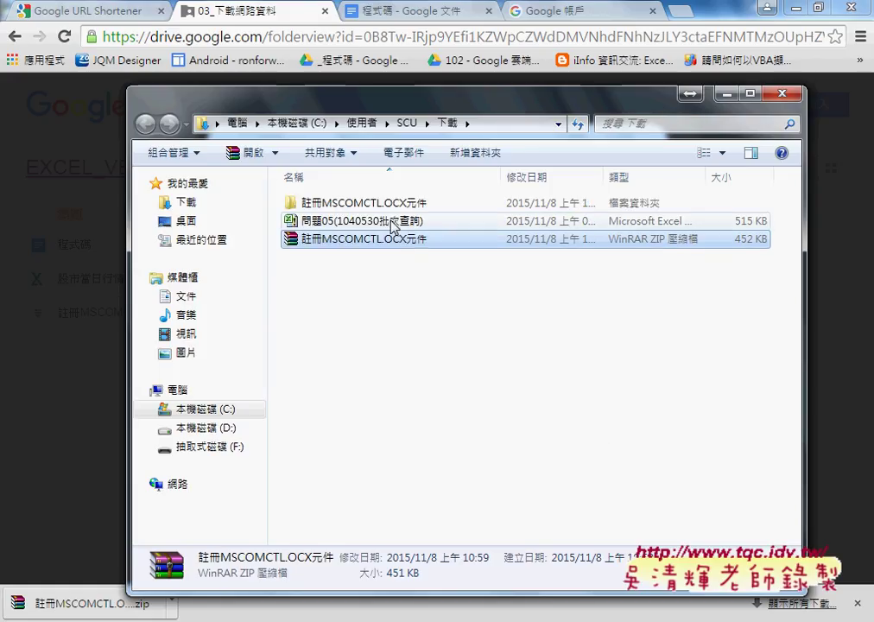
double_click(386, 203)
click(387, 210)
double_click(387, 210)
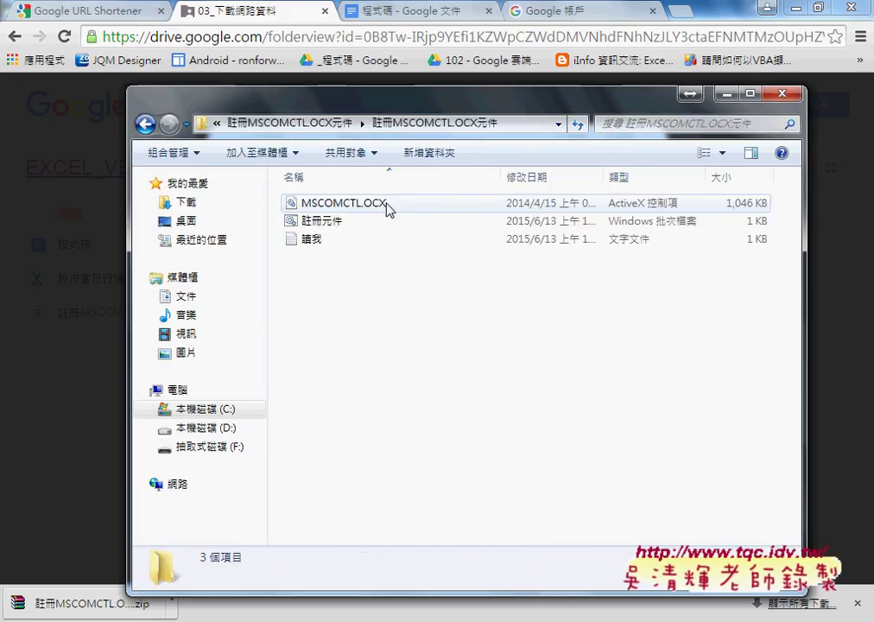
click(366, 211)
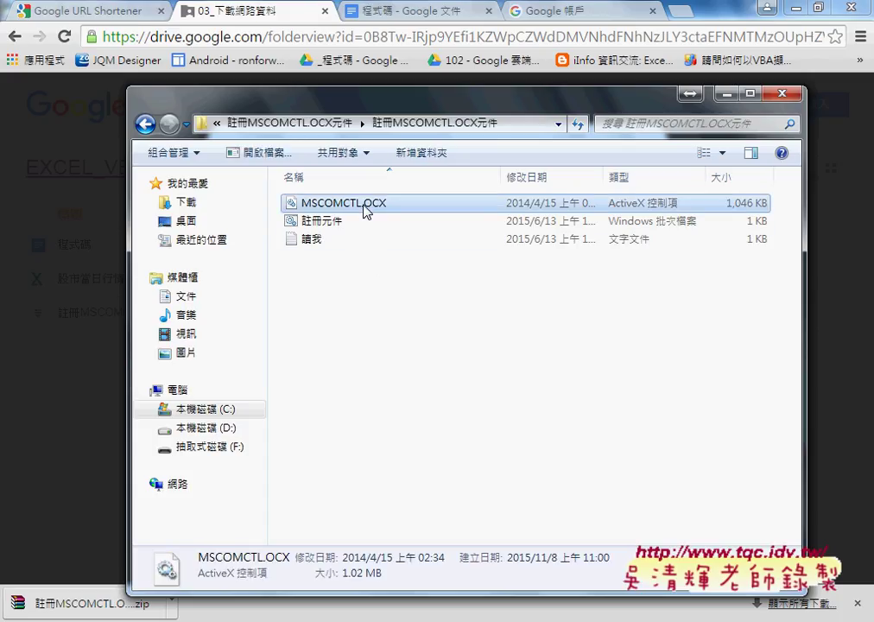
click(347, 230)
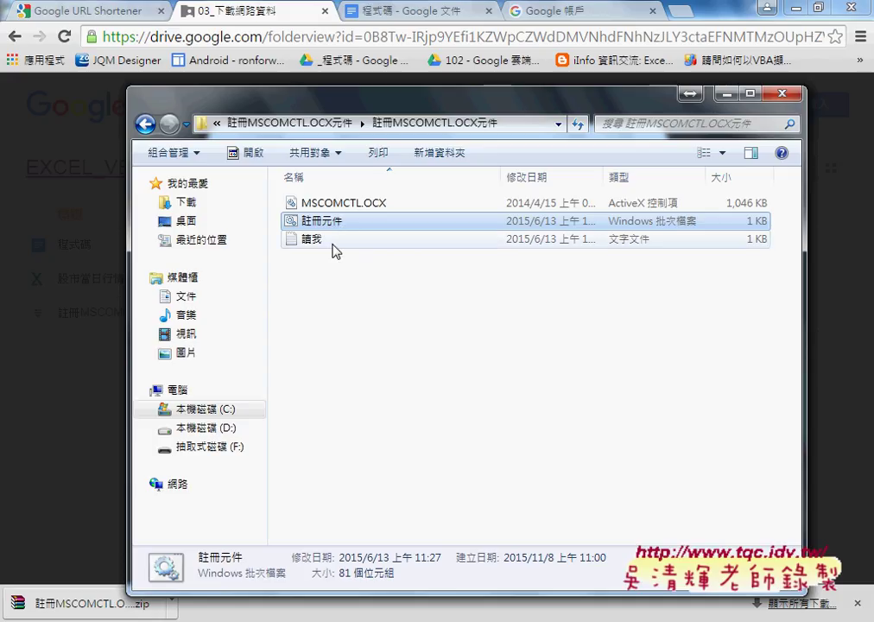
Read the 讀我 readme: copy MSCOMCTL.OCX to c:\windows\system32\, then run 註冊元件.
double_click(335, 248)
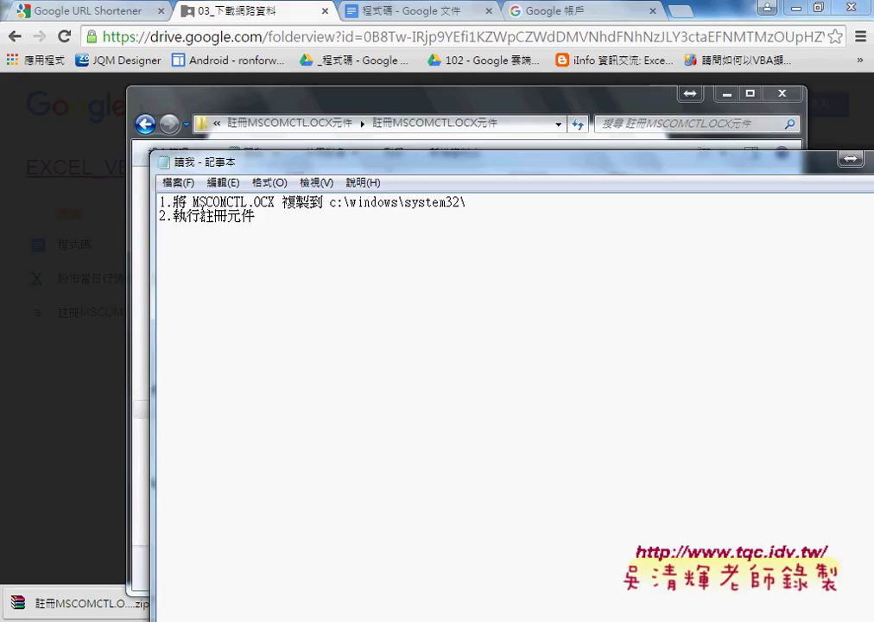
drag(191, 201, 274, 201)
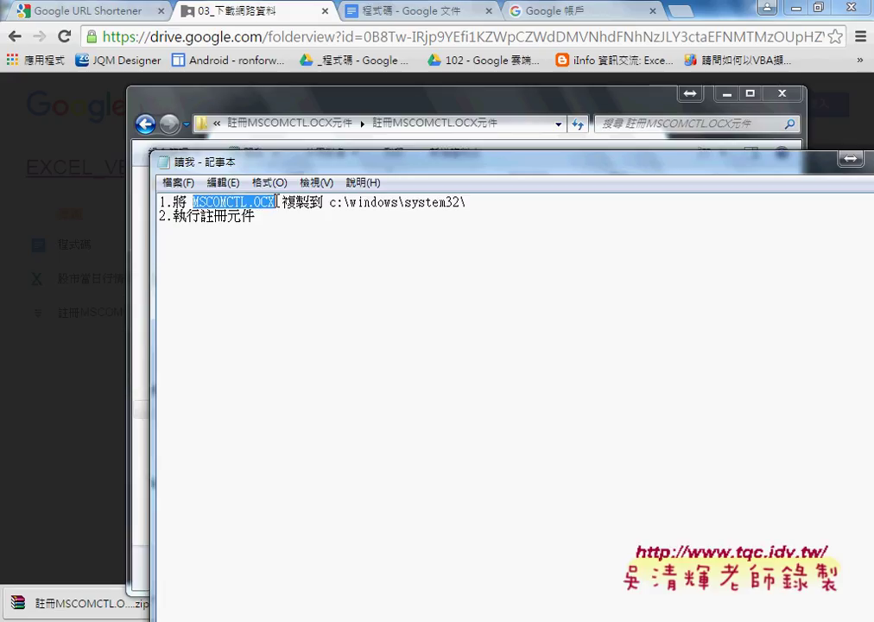
drag(329, 201, 467, 201)
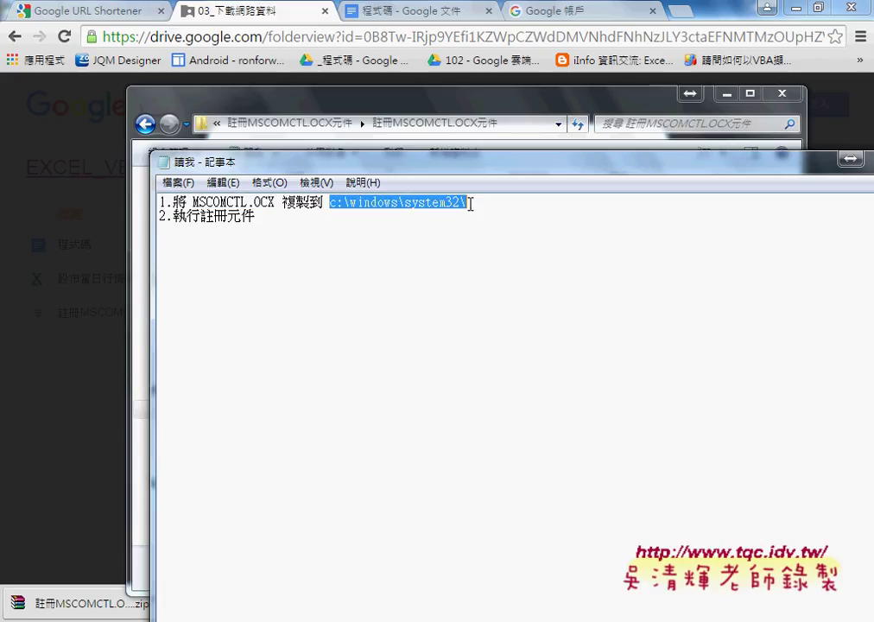
drag(265, 215, 159, 201)
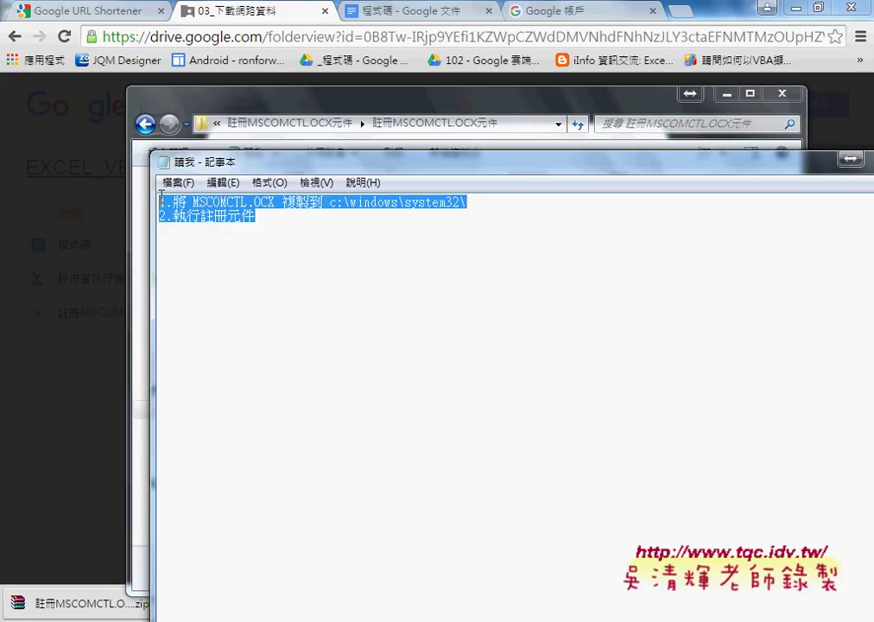
right_click(160, 197)
click(319, 223)
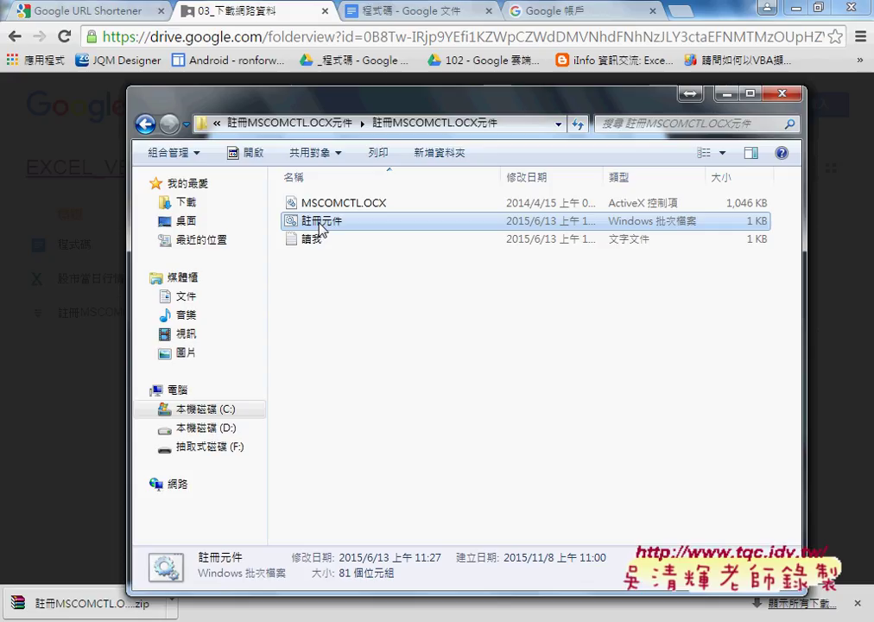
mouse_move(387, 229)
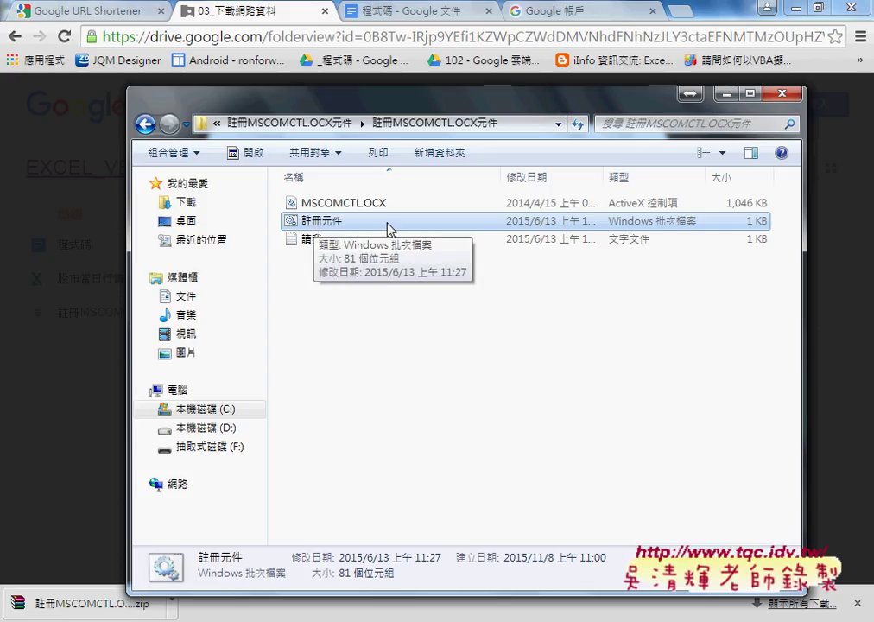
Run 註冊元件, allow it past the security warning, and acknowledge the RegSvr32 success message.
double_click(363, 226)
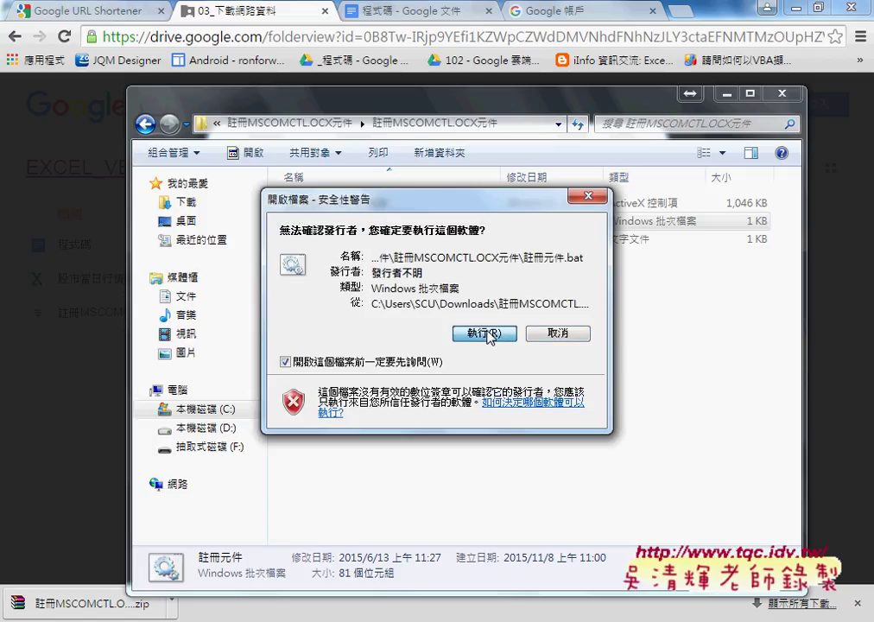
click(486, 334)
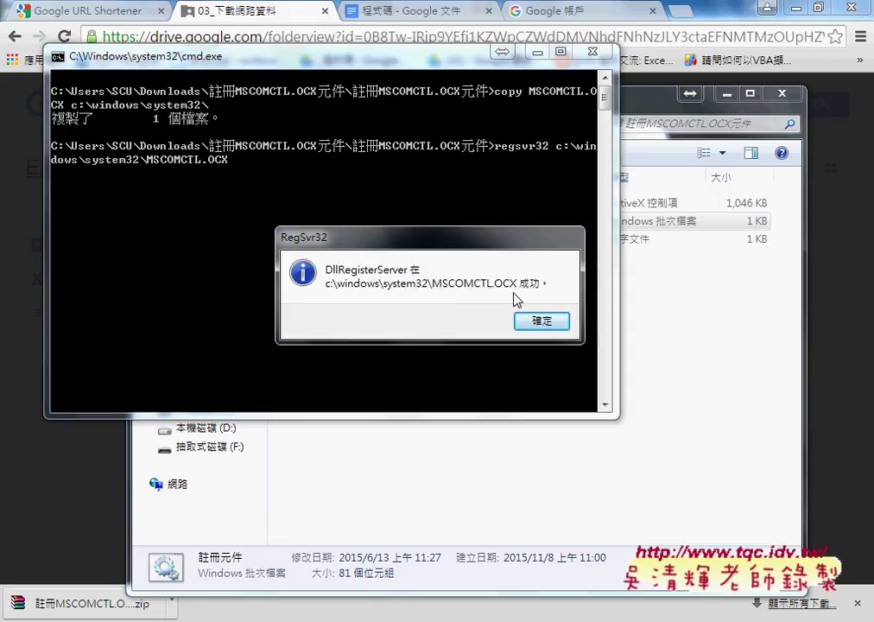
click(543, 324)
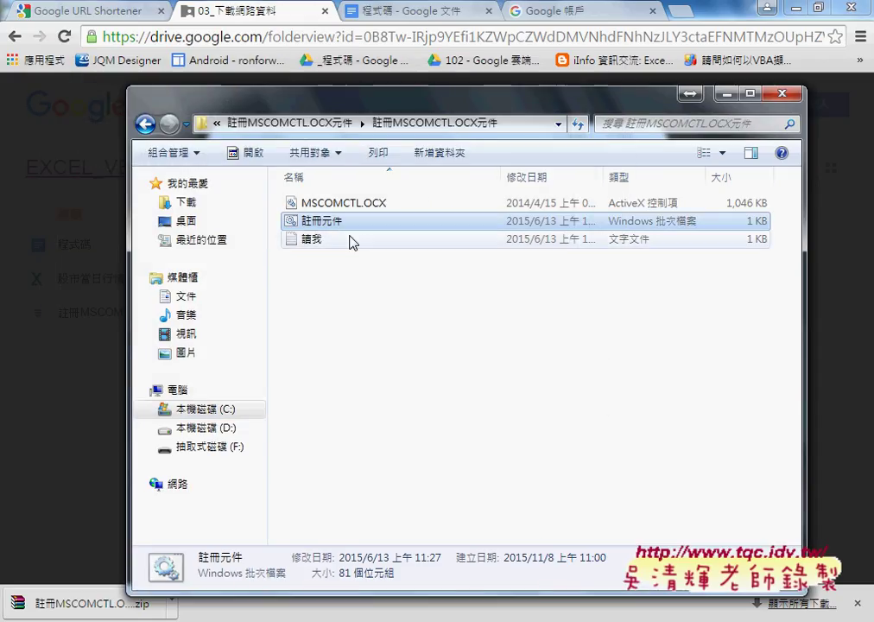
Open the 註冊元件 batch file in Notepad with 編輯.
right_click(329, 226)
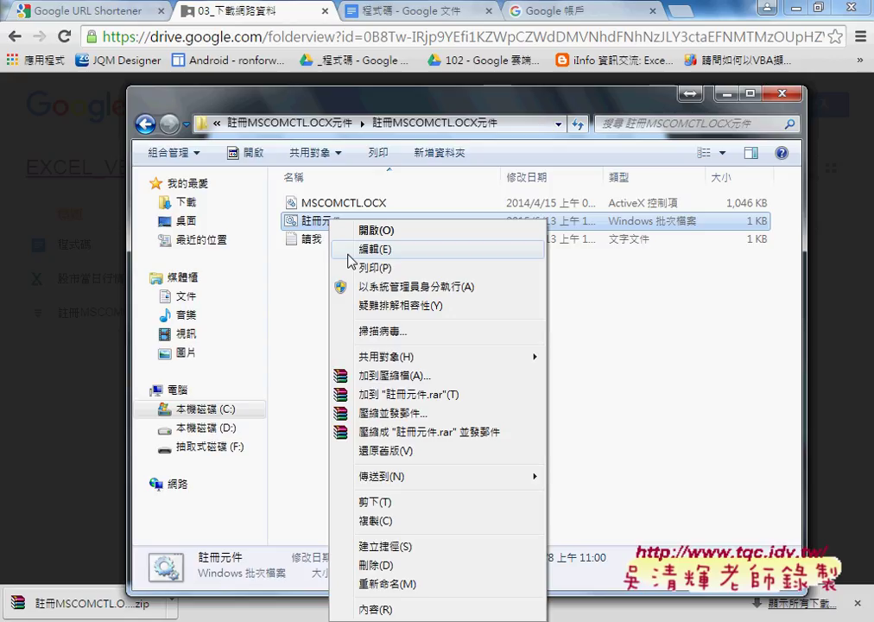
click(347, 251)
click(509, 331)
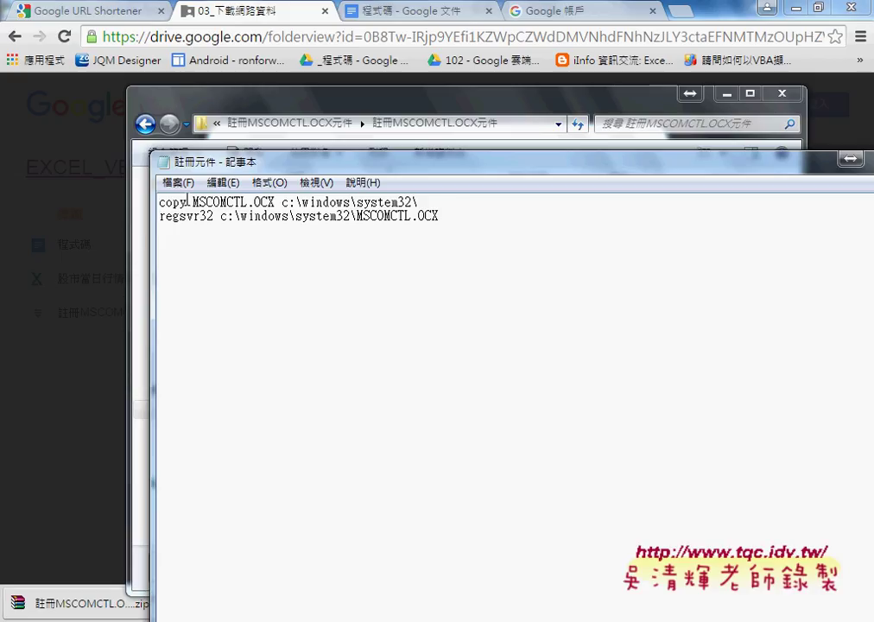
Highlight the copy command and the regsvr32 MSCOMCTL.OCX command to explain them.
shift+click(189, 201)
drag(191, 201, 427, 201)
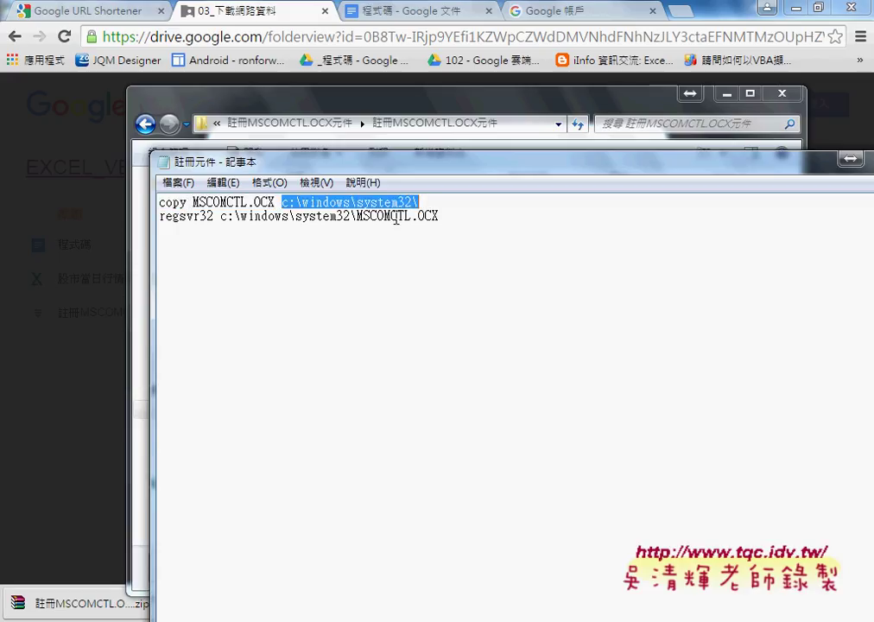
mouse_move(214, 216)
mouse_down()
mouse_move(160, 216)
mouse_move(448, 216)
mouse_up()
click(171, 217)
click(179, 216)
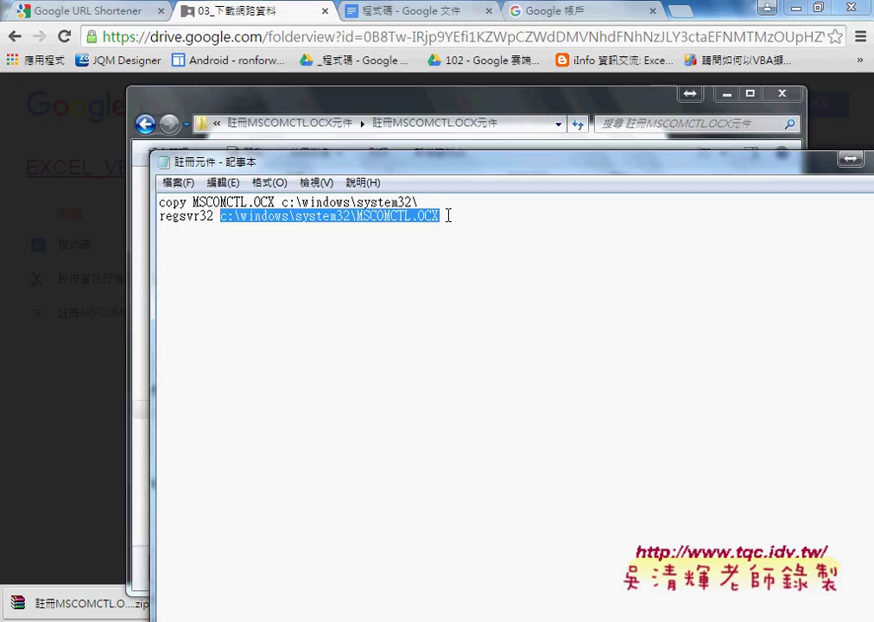
Move and narrow the Notepad window aside, then close the 註冊元件 batch file.
drag(363, 165, 207, 137)
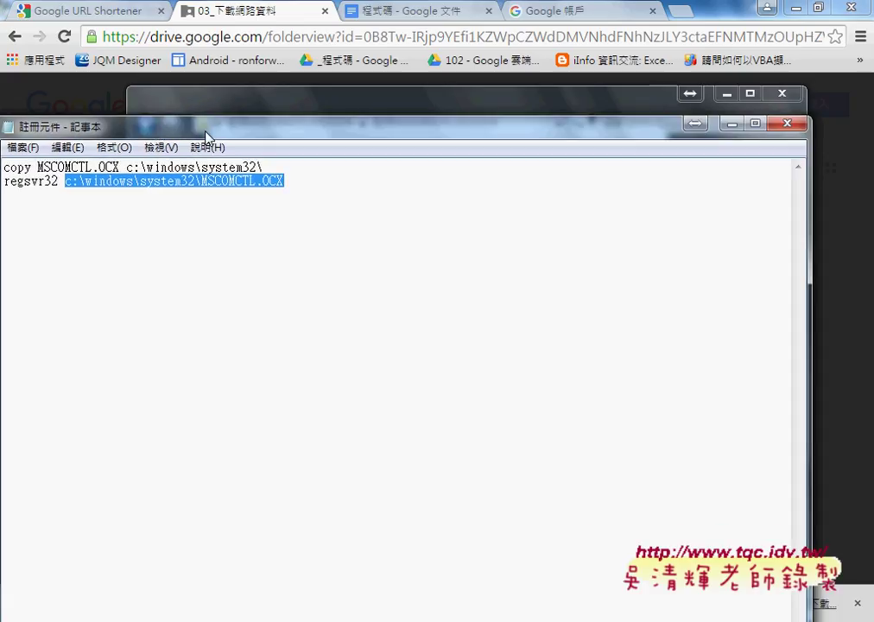
drag(808, 214, 445, 209)
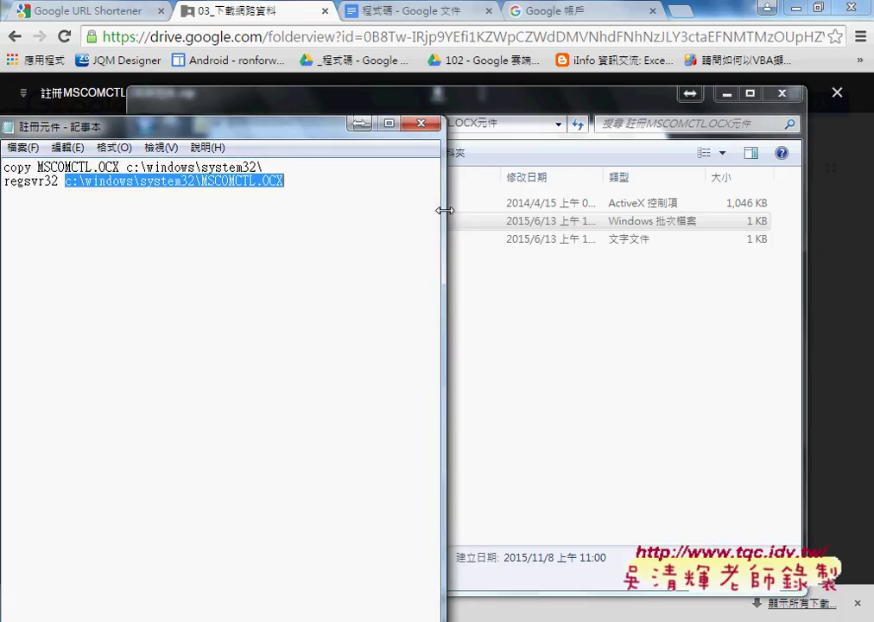
drag(278, 129, 643, 140)
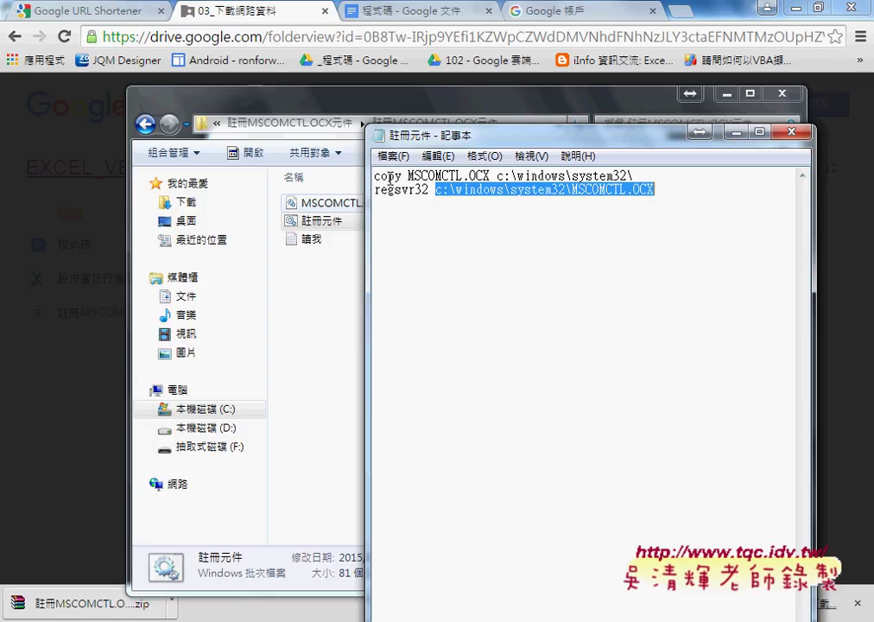
click(778, 140)
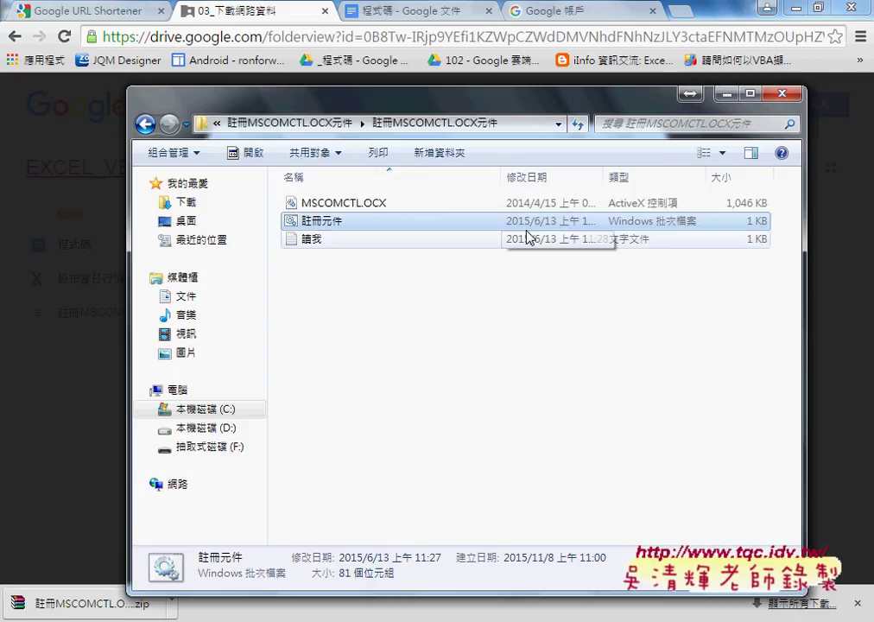
Close the extracted folder and the zip preview, returning to 03_下載網路資料 in Drive.
click(361, 377)
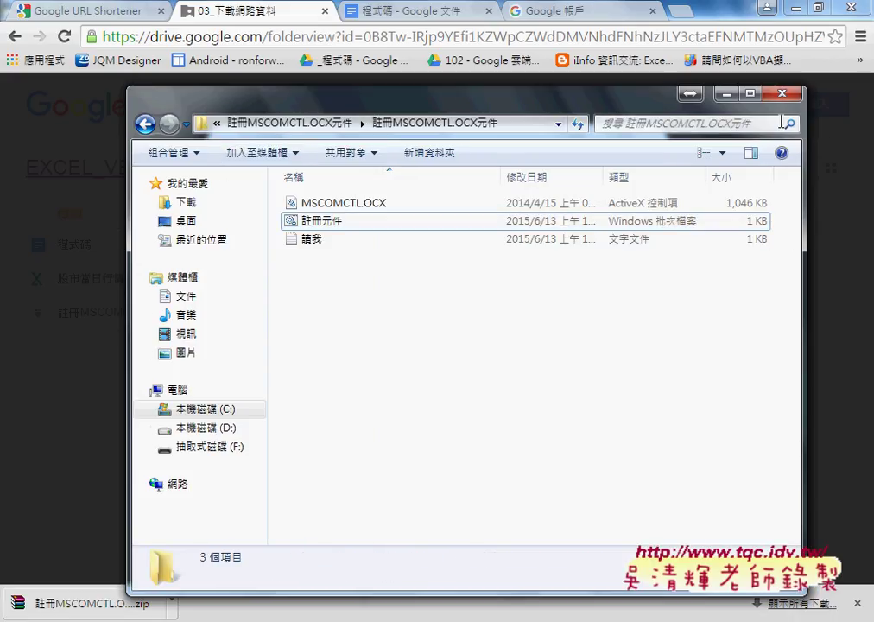
drag(381, 281, 344, 198)
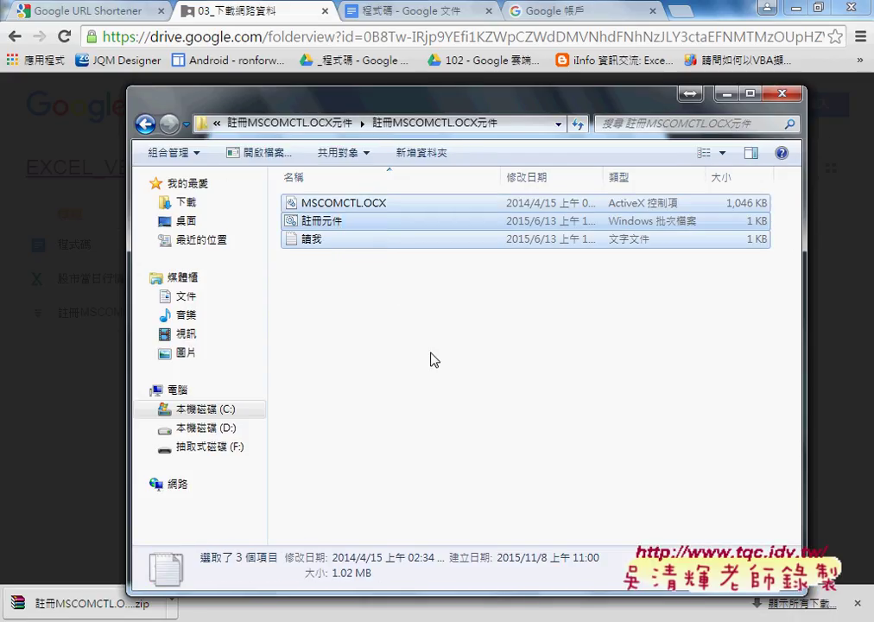
click(332, 225)
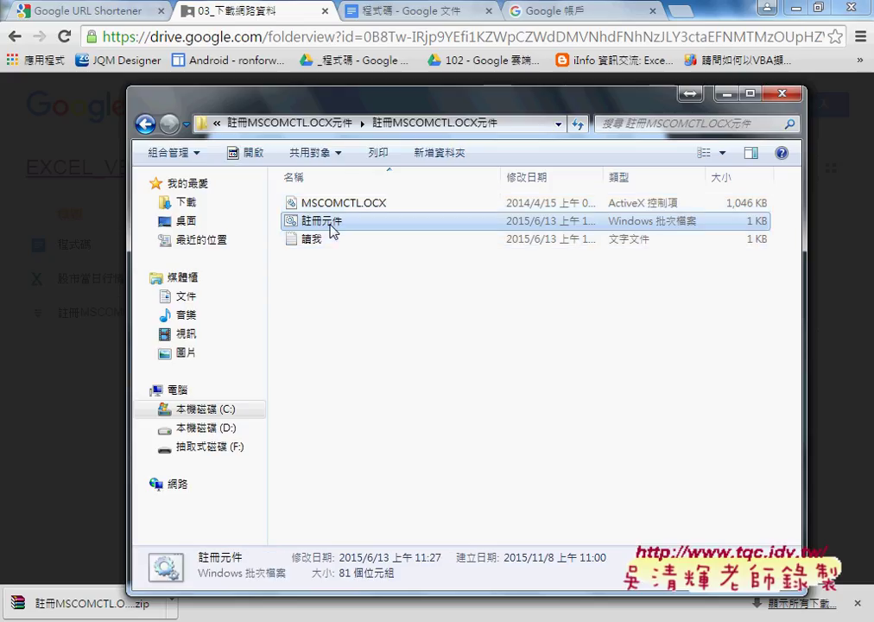
click(782, 93)
click(837, 93)
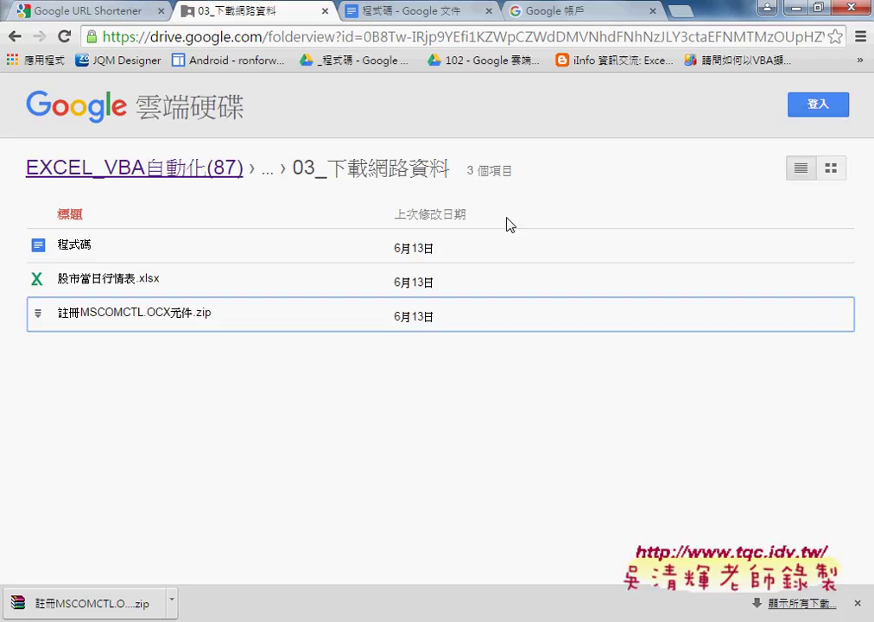
drag(293, 170, 447, 170)
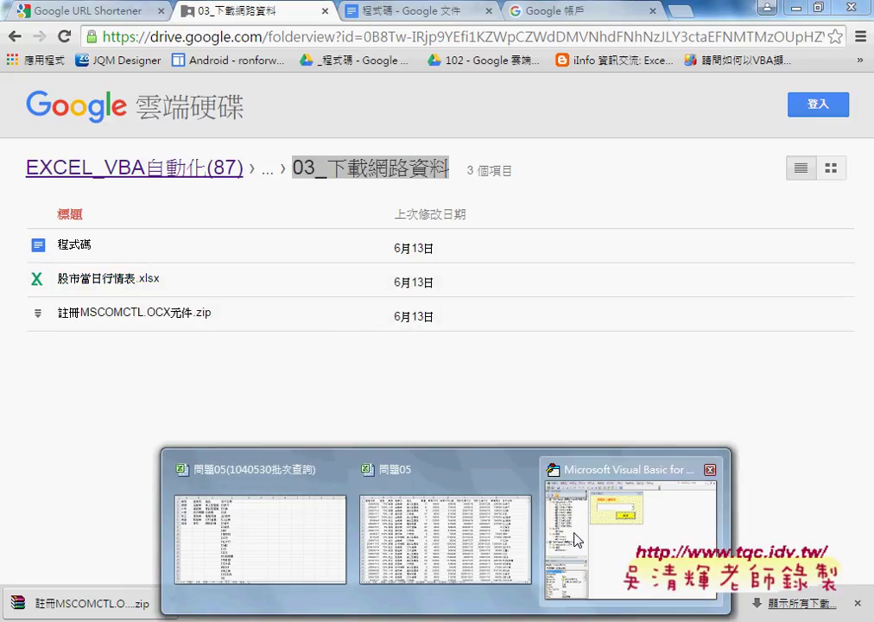
Add Microsoft ProgressBar Control, version 6.0 to the VBA toolbox via Additional Controls.
click(577, 536)
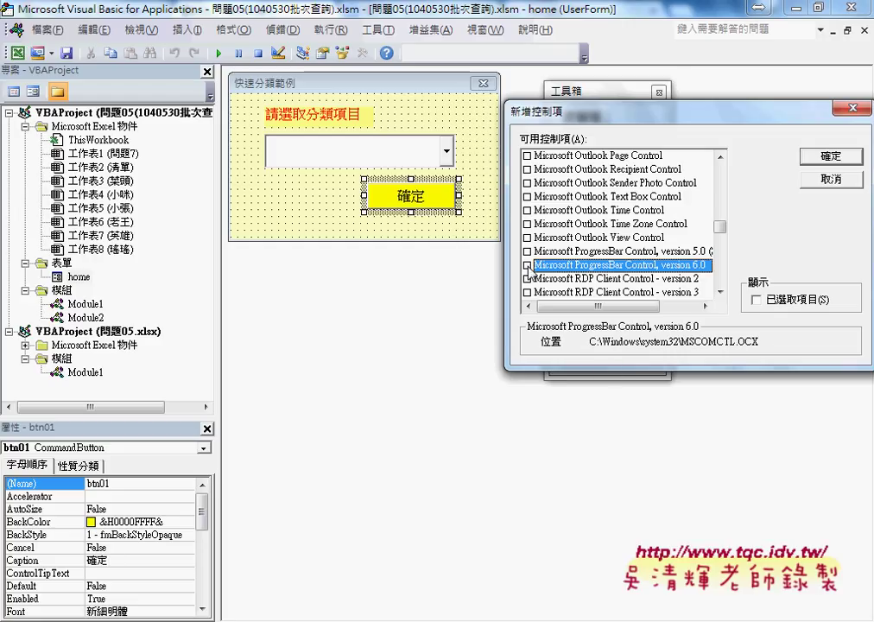
click(568, 270)
click(829, 157)
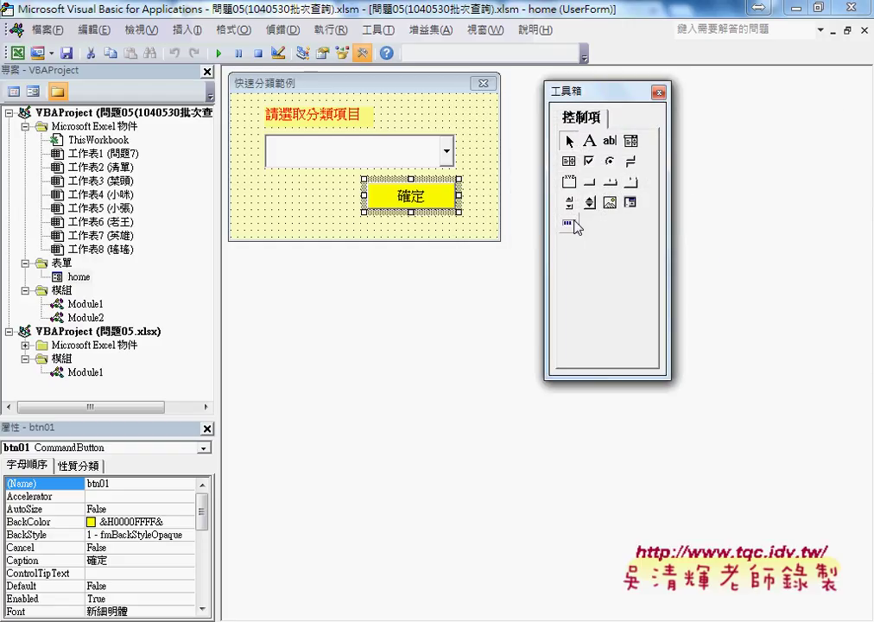
Make the home UserForm taller and draw a progress bar across its bottom.
click(371, 238)
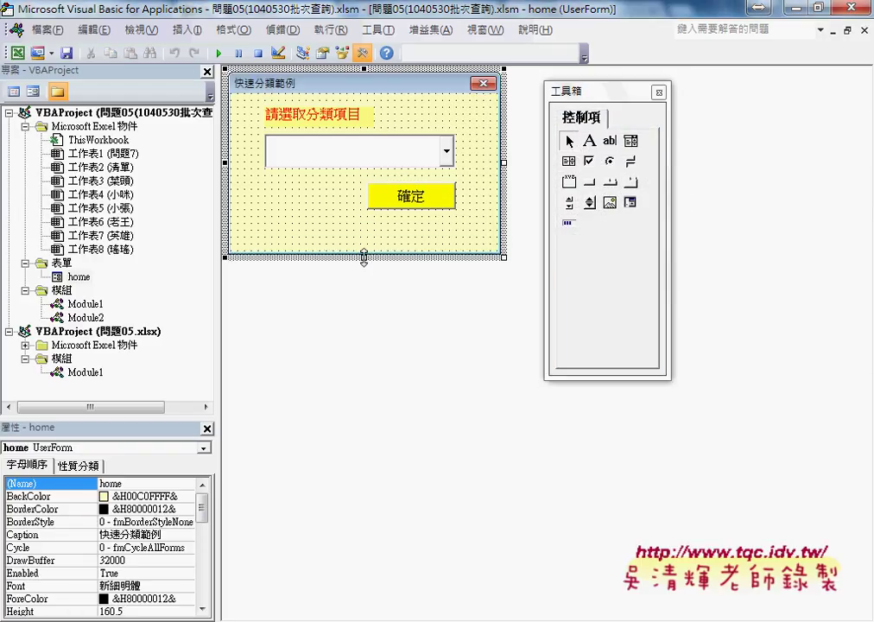
drag(363, 244, 364, 258)
click(567, 223)
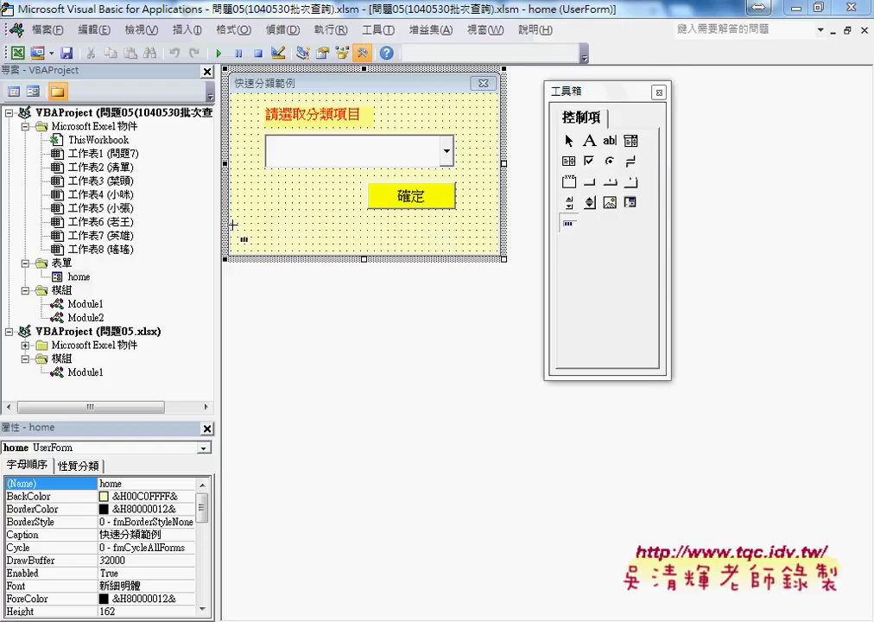
drag(231, 223, 498, 250)
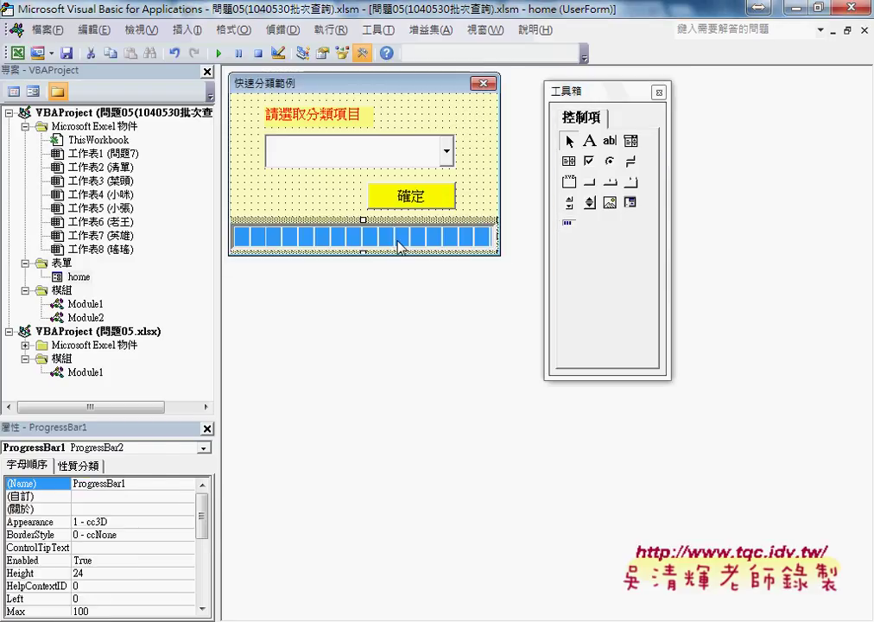
Set ProgressBar1's (Name) property to PB, then reselect the form and bar to check it.
click(141, 483)
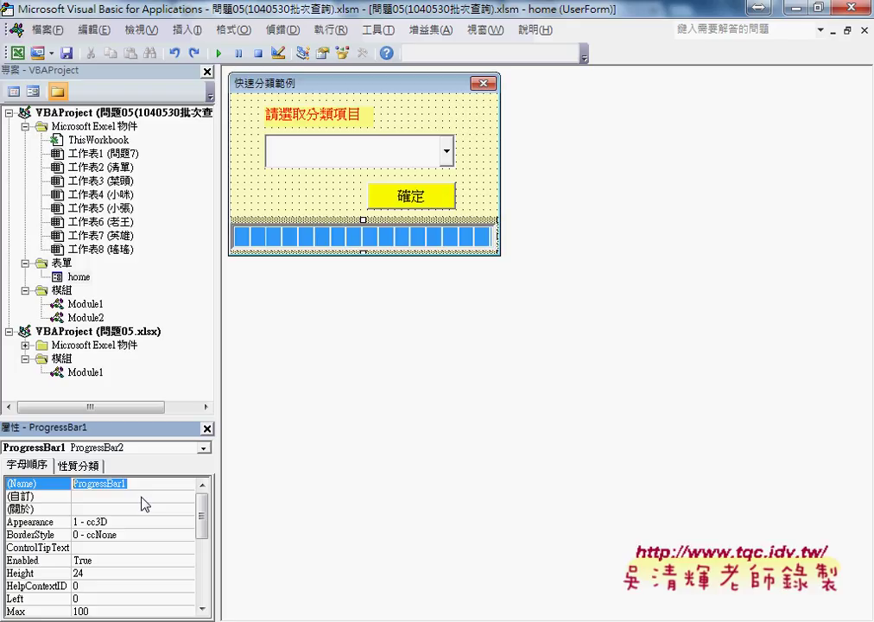
text(PB)
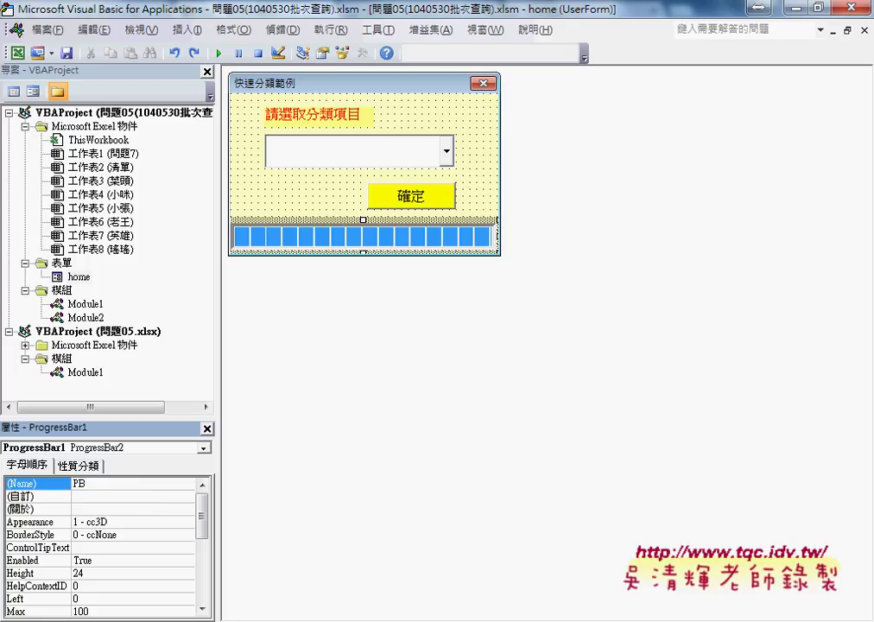
key(Return)
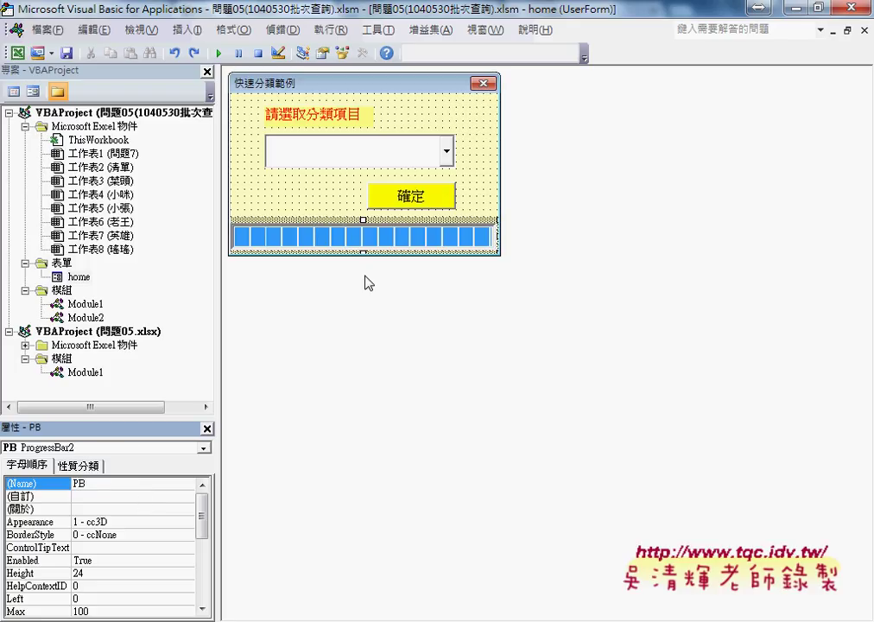
click(300, 199)
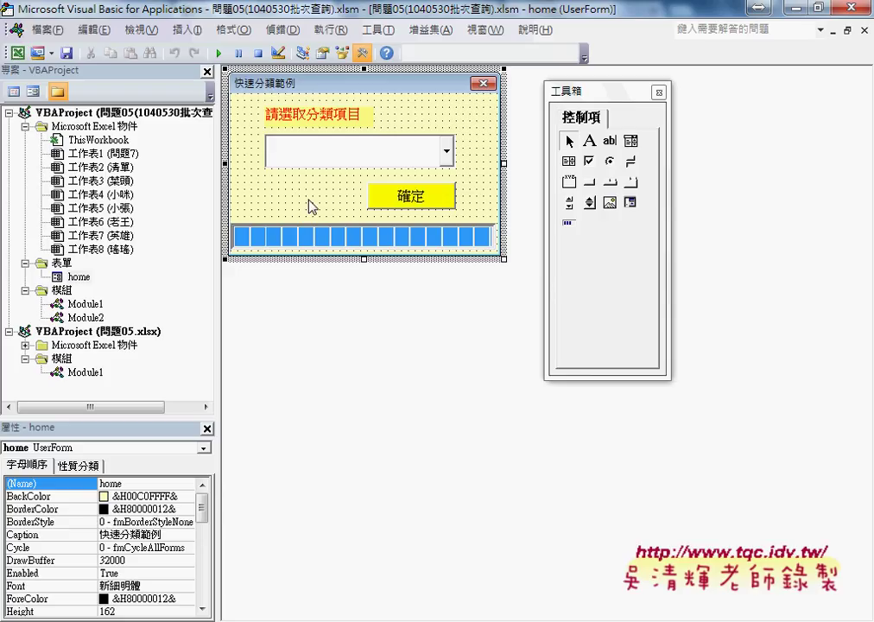
click(365, 239)
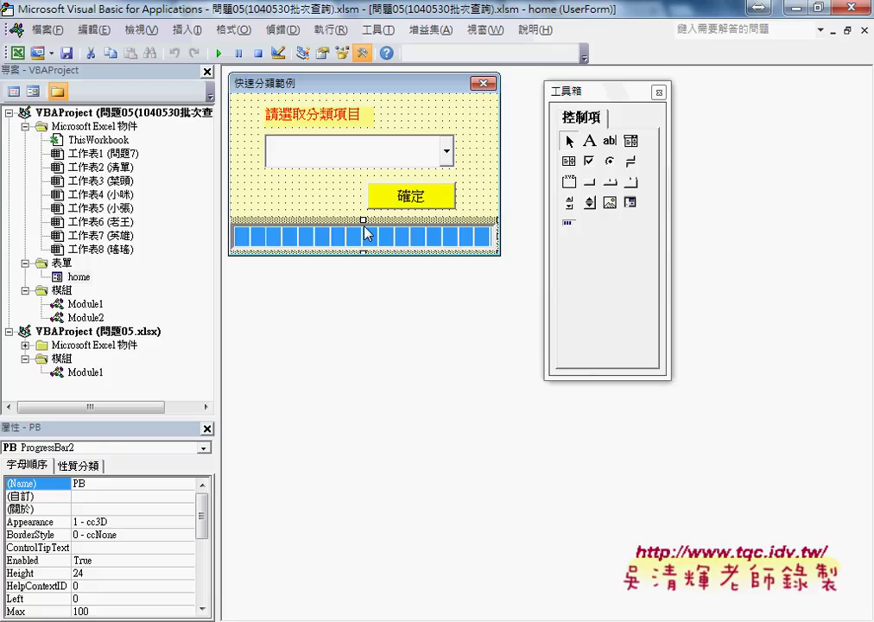
click(338, 209)
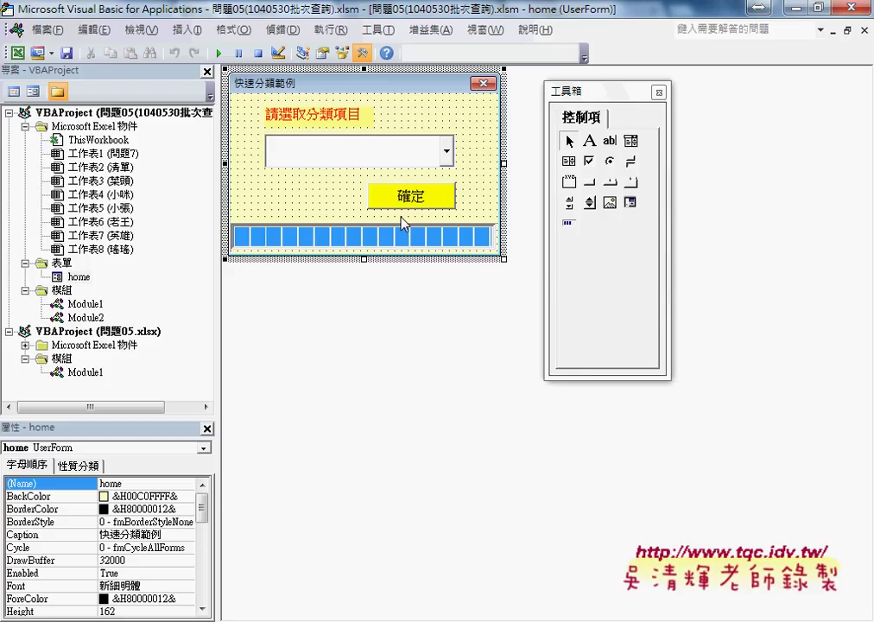
click(390, 196)
click(399, 242)
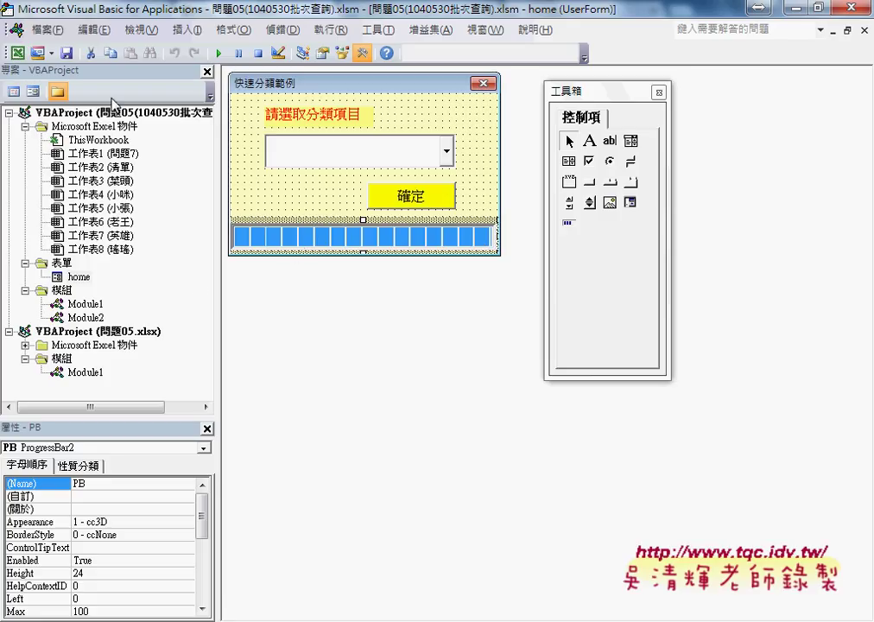
right_click(96, 168)
mouse_move(172, 245)
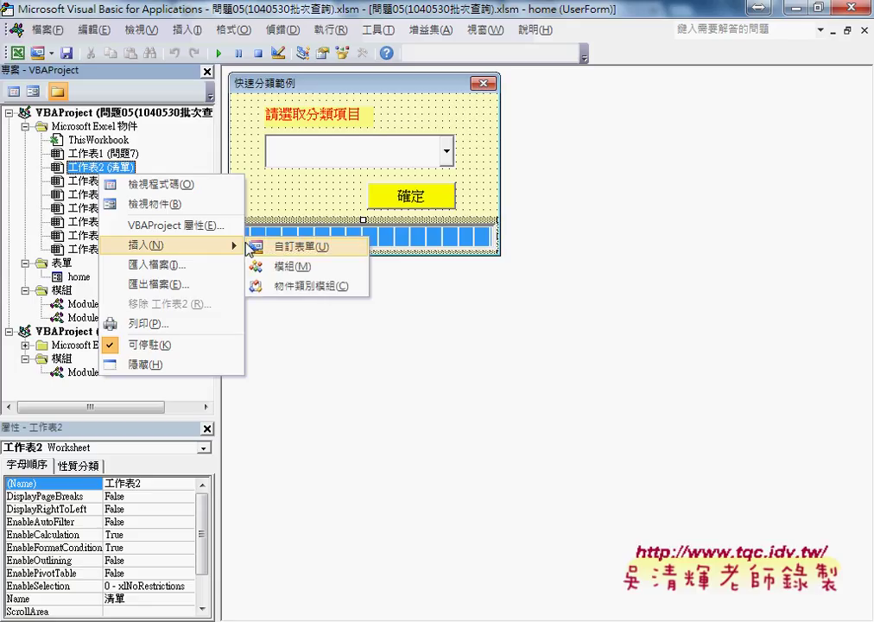
click(79, 276)
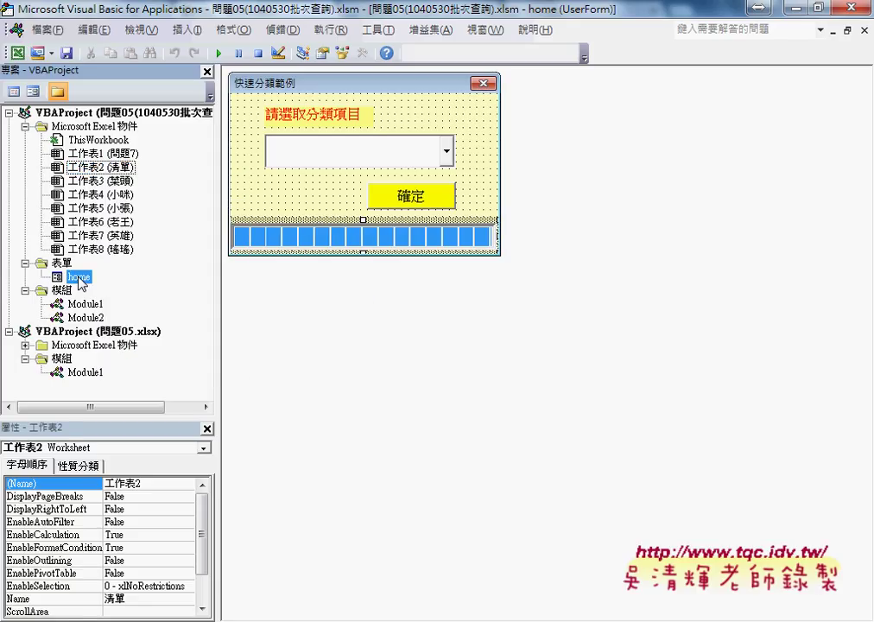
double_click(79, 277)
click(224, 157)
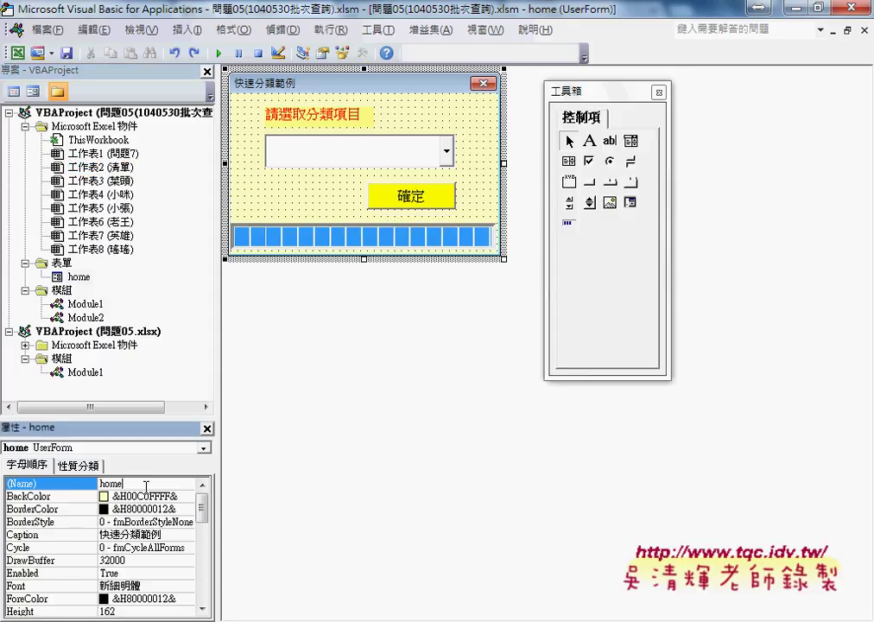
click(146, 484)
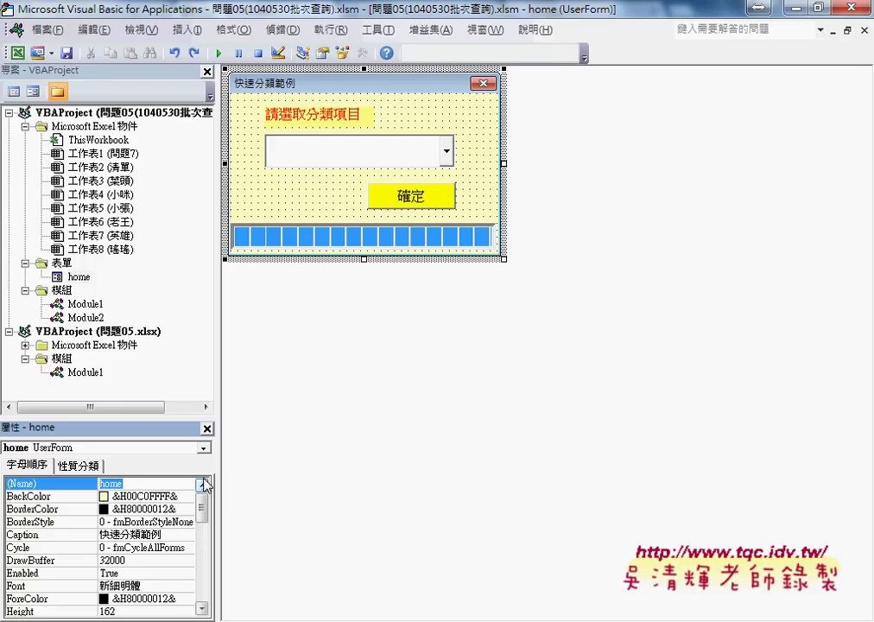